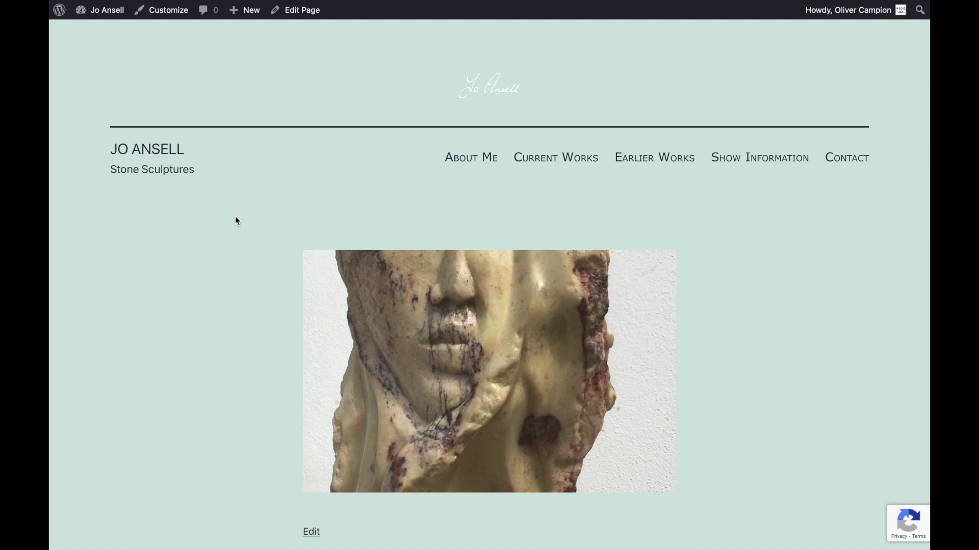
Step: In the Customizer's General Options, turn on Remove Link Underlines
{"action": "scroll", "coordinate": [471, 203], "scroll_direction": "down", "scroll_amount": 5}
{"action": "scroll", "coordinate": [471, 203], "scroll_direction": "up", "scroll_amount": 5}
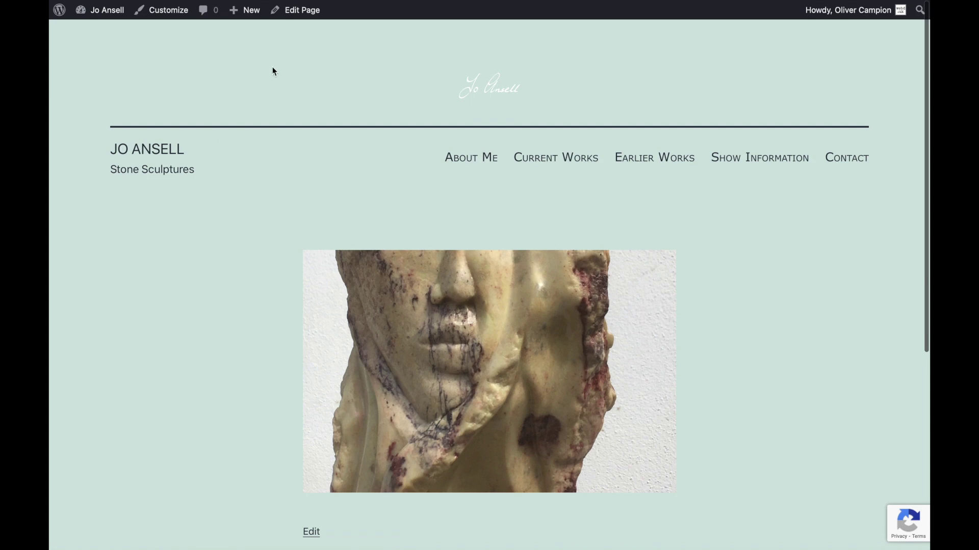
{"action": "left_click", "coordinate": [163, 14]}
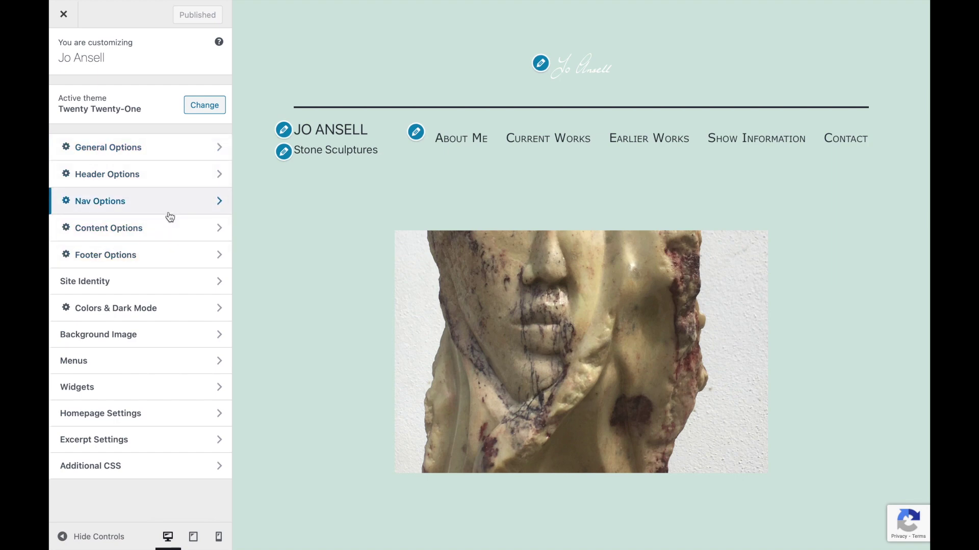
{"action": "left_click", "coordinate": [126, 153]}
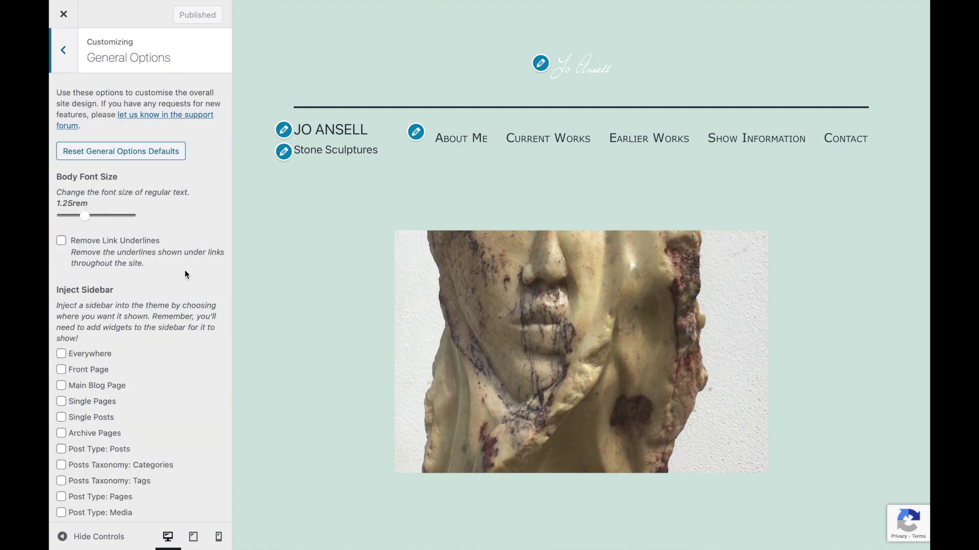
{"action": "scroll", "coordinate": [339, 272], "scroll_direction": "down", "scroll_amount": 4}
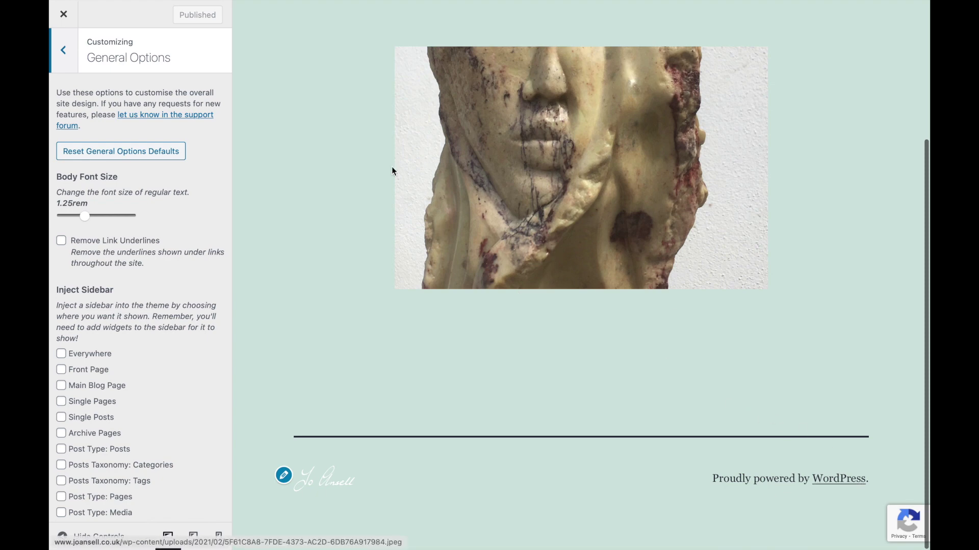
{"action": "scroll", "coordinate": [393, 171], "scroll_direction": "up", "scroll_amount": 4}
{"action": "left_click", "coordinate": [60, 242]}
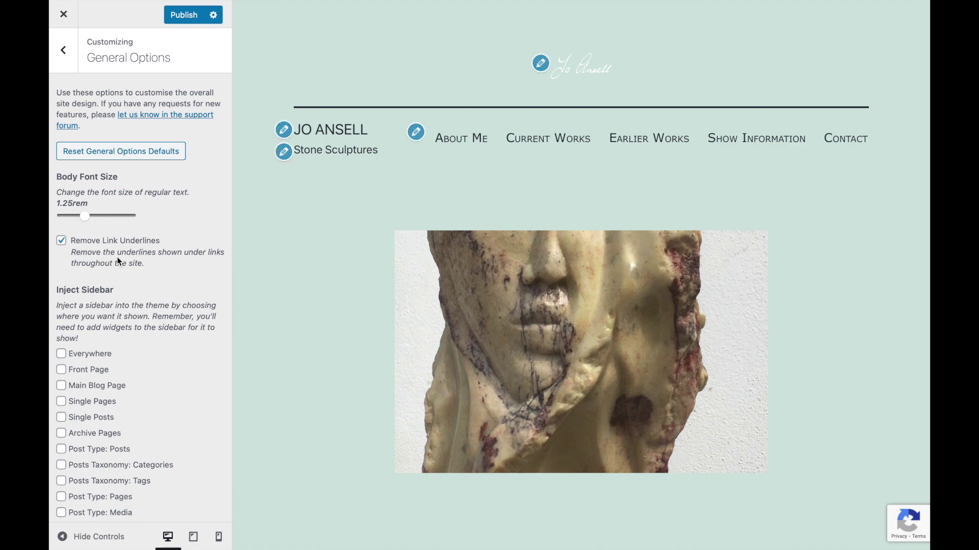
Step: Set Align Default Max Width to 1040px and Align Wide Max Width to 1042px
{"action": "scroll", "coordinate": [123, 291], "scroll_direction": "down", "scroll_amount": 9}
{"action": "scroll", "coordinate": [123, 291], "scroll_direction": "down", "scroll_amount": 1}
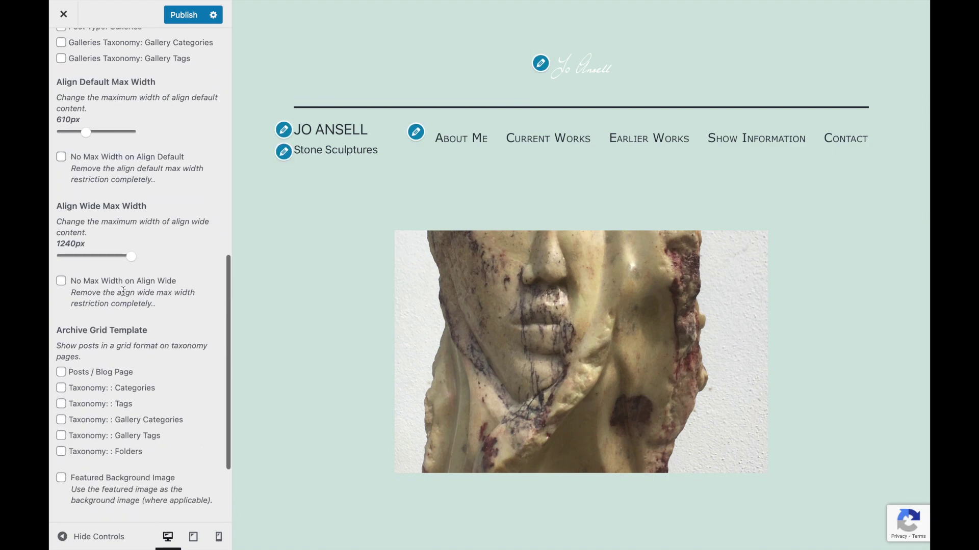
{"action": "left_click_drag", "start_coordinate": [87, 132], "coordinate": [153, 136]}
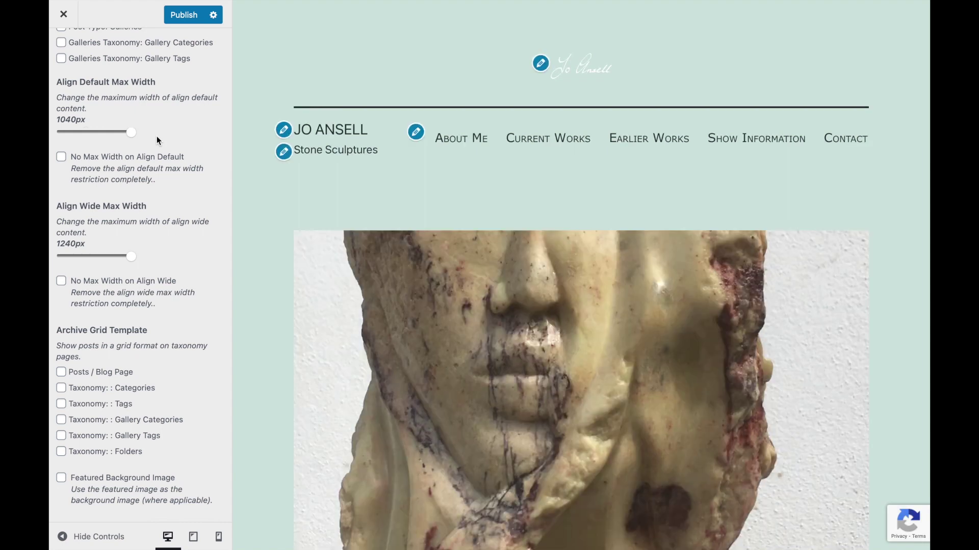
{"action": "left_click_drag", "start_coordinate": [130, 256], "coordinate": [112, 262]}
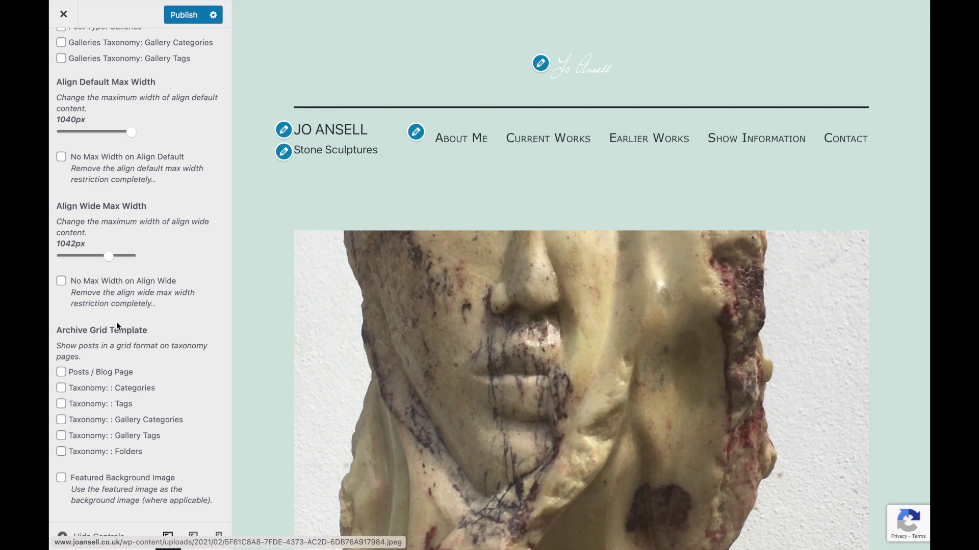
{"action": "scroll", "coordinate": [84, 345], "scroll_direction": "up", "scroll_amount": 15}
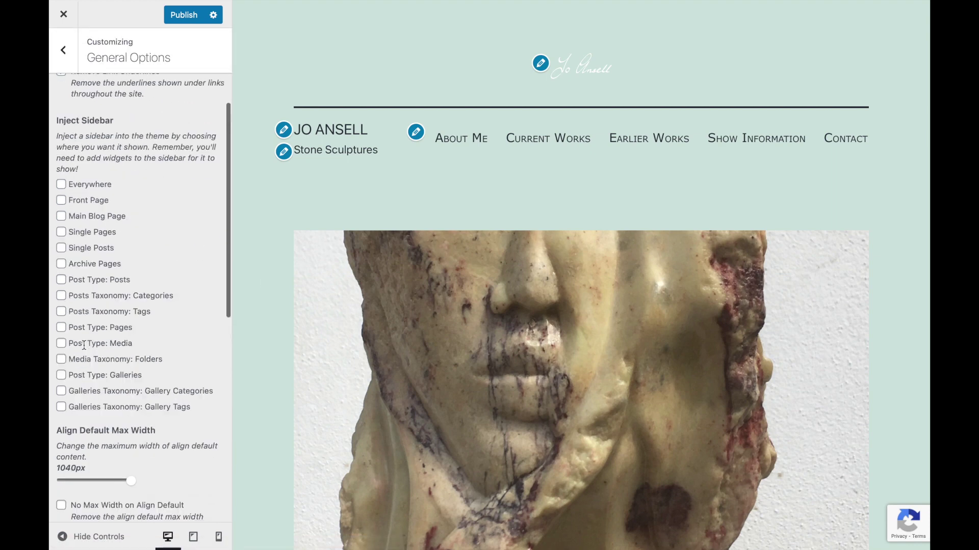
{"action": "left_click", "coordinate": [74, 59]}
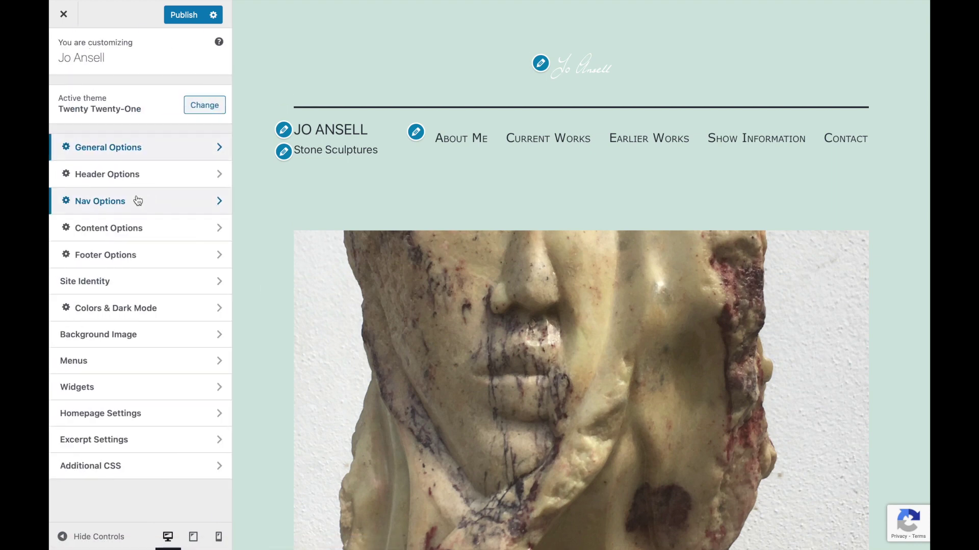
Step: In Header Options, reduce the header padding and enlarge the Jo Ansell logo to 230px
{"action": "left_click", "coordinate": [125, 175]}
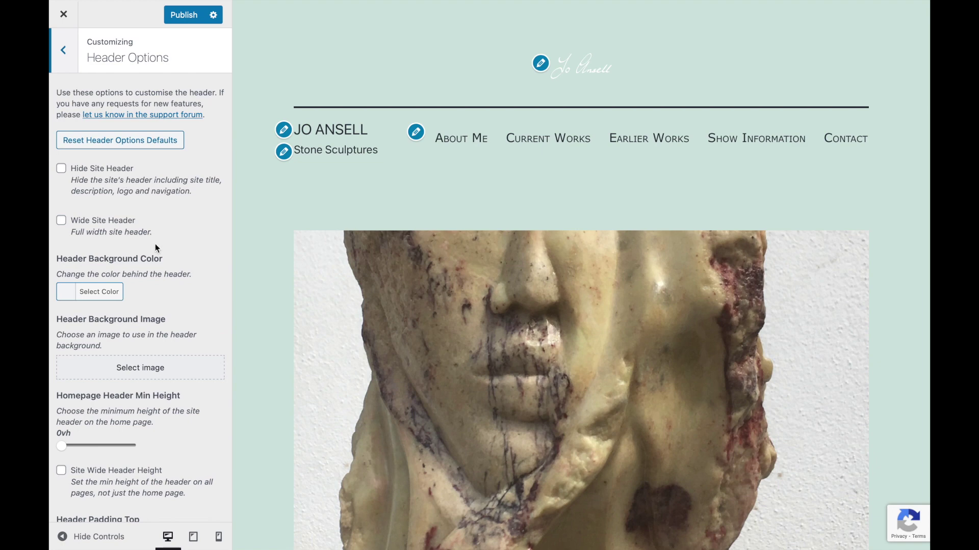
{"action": "scroll", "coordinate": [155, 244], "scroll_direction": "down", "scroll_amount": 6}
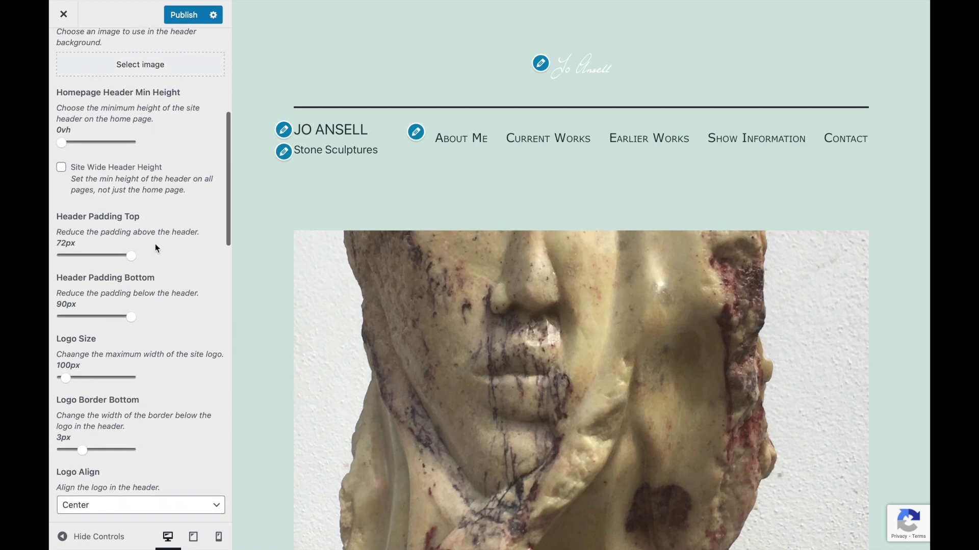
{"action": "scroll", "coordinate": [155, 248], "scroll_direction": "down", "scroll_amount": 1}
{"action": "left_click_drag", "start_coordinate": [131, 224], "coordinate": [97, 227]}
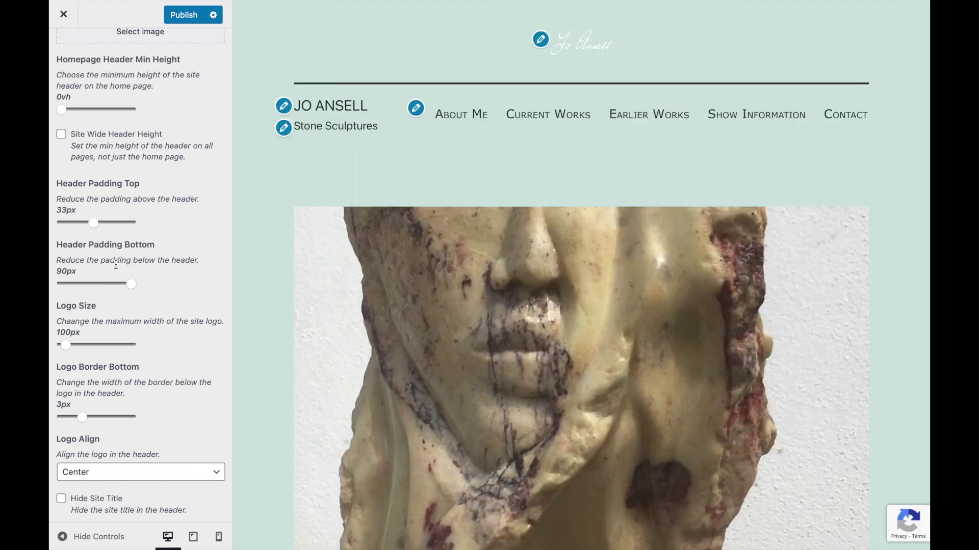
{"action": "left_click_drag", "start_coordinate": [130, 286], "coordinate": [94, 287]}
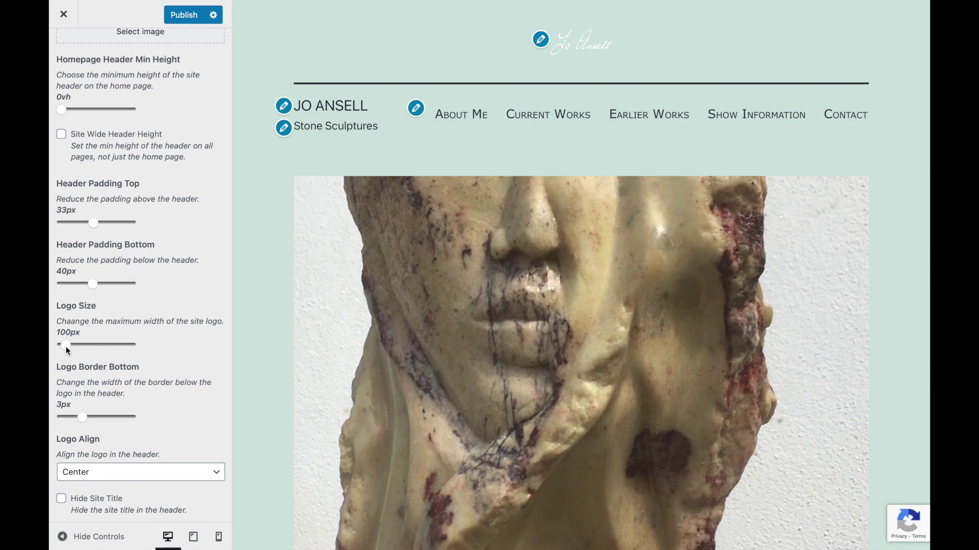
{"action": "left_click_drag", "start_coordinate": [65, 345], "coordinate": [75, 352]}
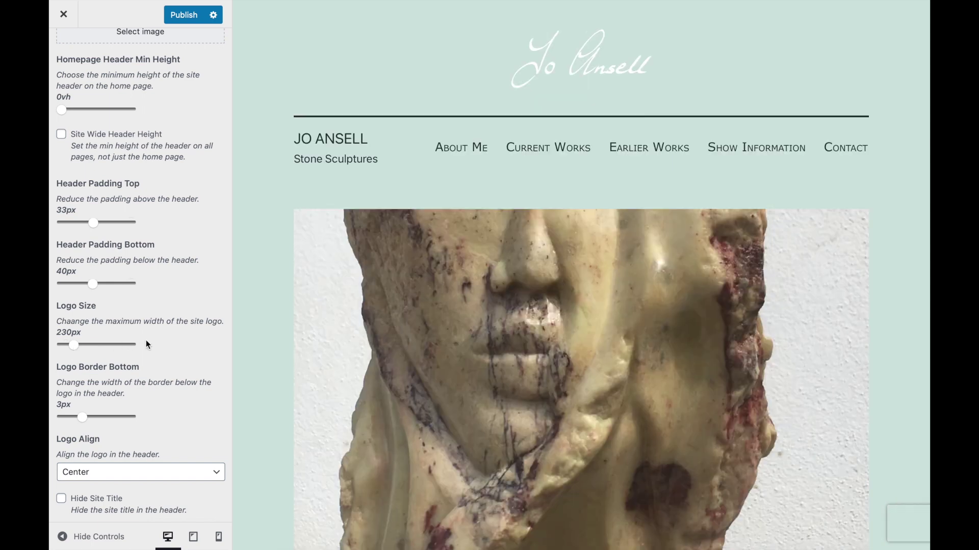
{"action": "scroll", "coordinate": [148, 341], "scroll_direction": "down", "scroll_amount": 3}
{"action": "left_click_drag", "start_coordinate": [83, 348], "coordinate": [50, 352]}
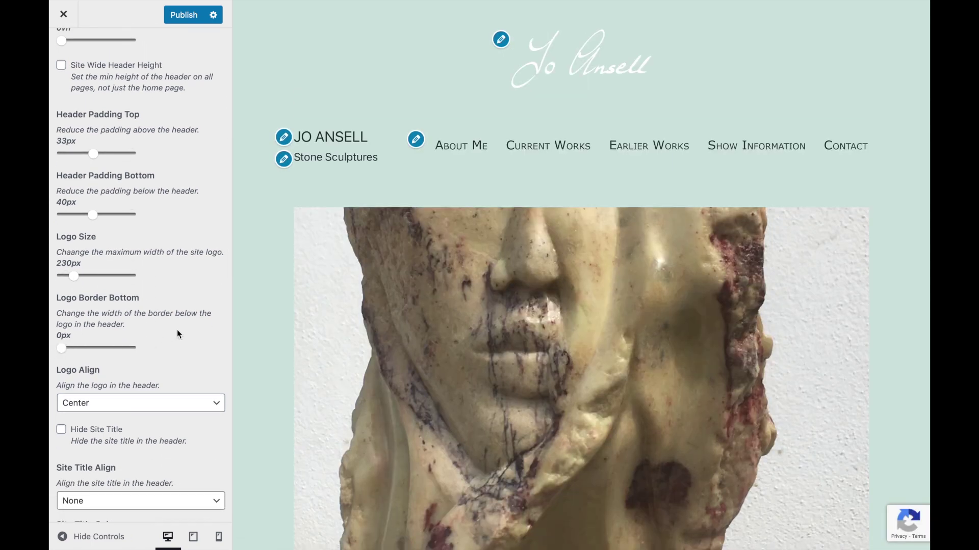
Step: Hide the JO ANSELL site title and the Stone Sculptures description from the header
{"action": "scroll", "coordinate": [176, 329], "scroll_direction": "down", "scroll_amount": 5}
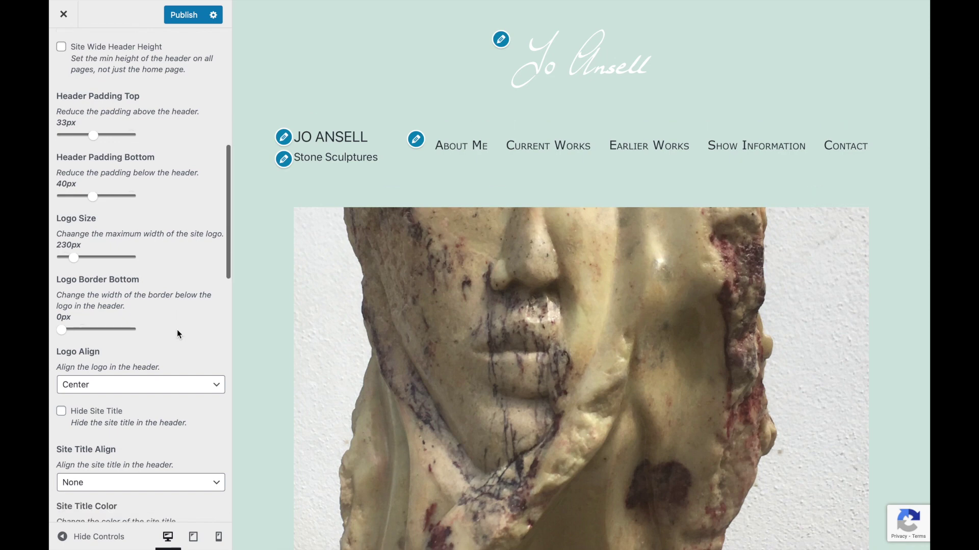
{"action": "left_click", "coordinate": [62, 283]}
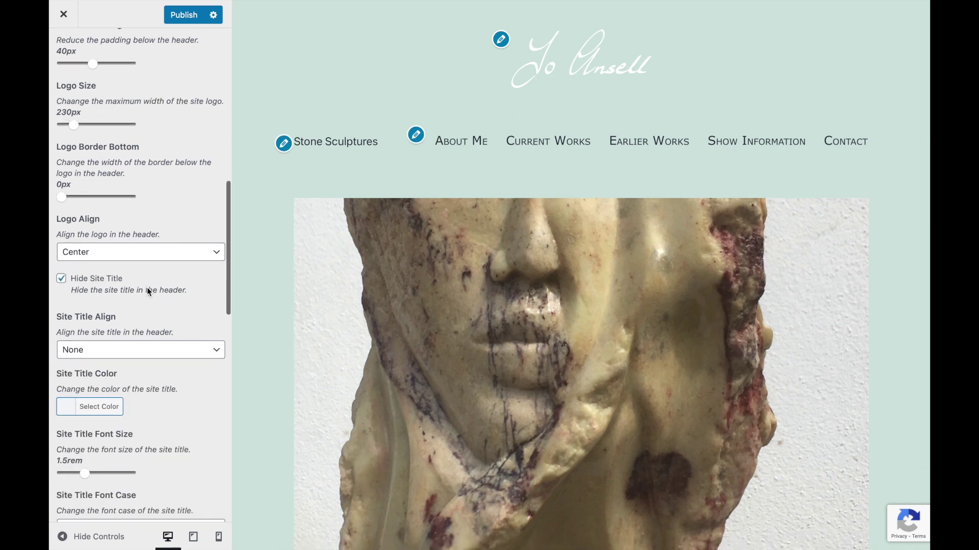
{"action": "scroll", "coordinate": [147, 289], "scroll_direction": "down", "scroll_amount": 5}
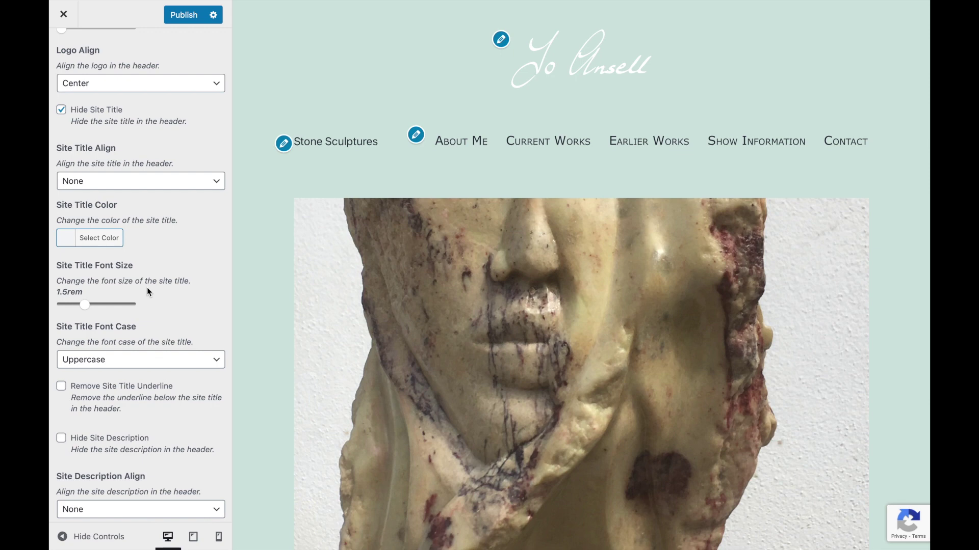
{"action": "scroll", "coordinate": [148, 290], "scroll_direction": "down", "scroll_amount": 3}
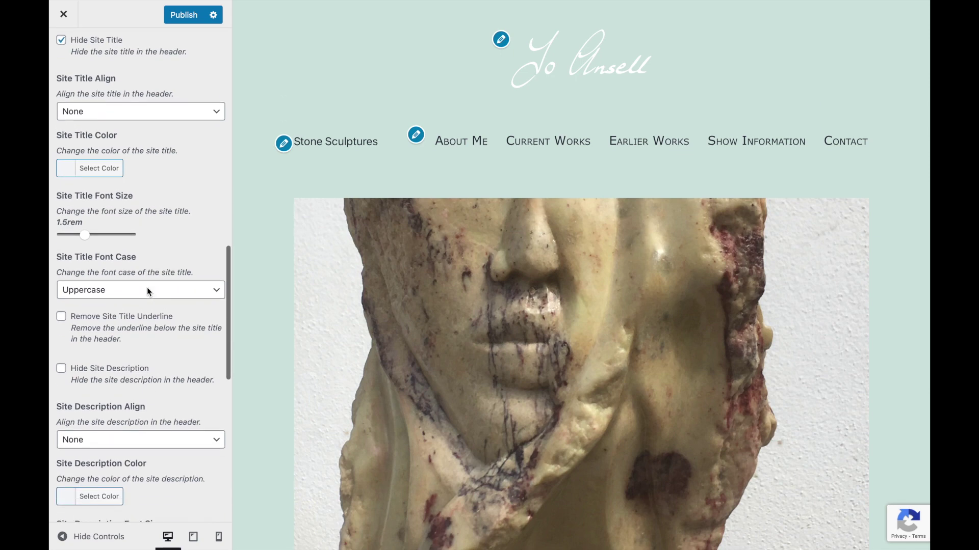
{"action": "left_click", "coordinate": [65, 366]}
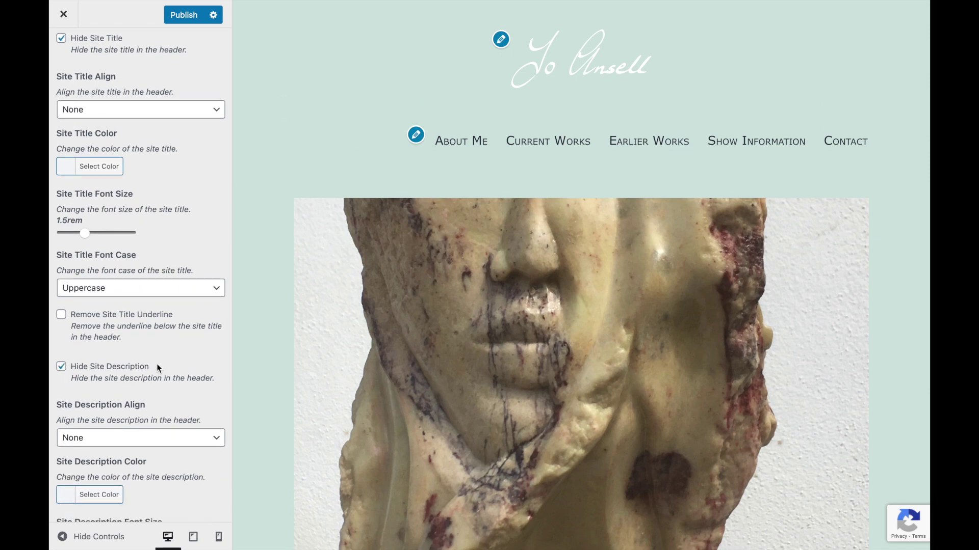
{"action": "scroll", "coordinate": [157, 364], "scroll_direction": "up", "scroll_amount": 3}
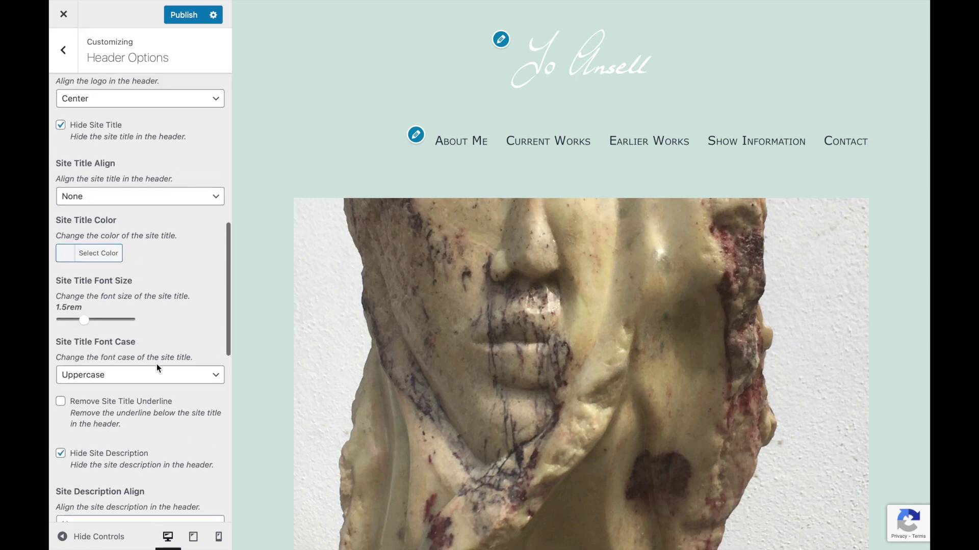
{"action": "scroll", "coordinate": [157, 364], "scroll_direction": "down", "scroll_amount": 2}
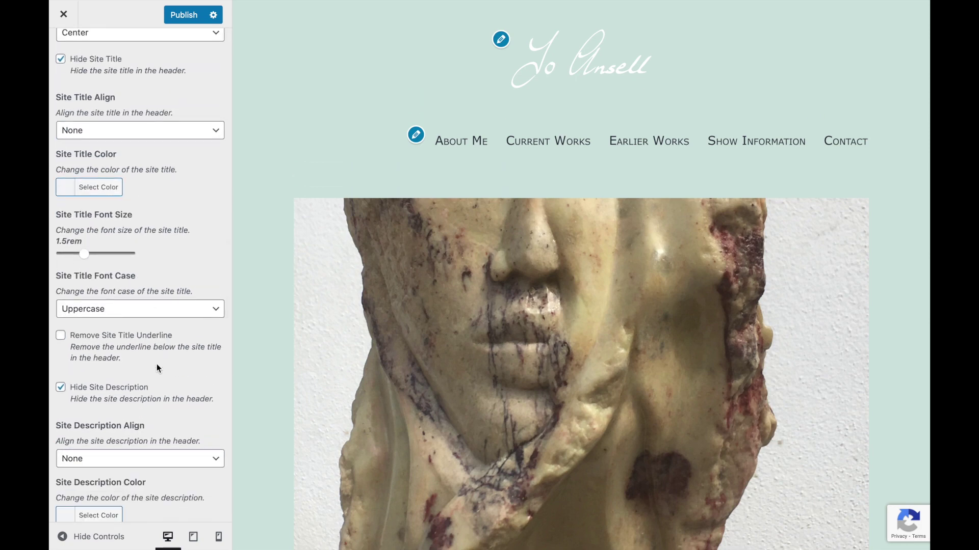
{"action": "scroll", "coordinate": [157, 364], "scroll_direction": "up", "scroll_amount": 8}
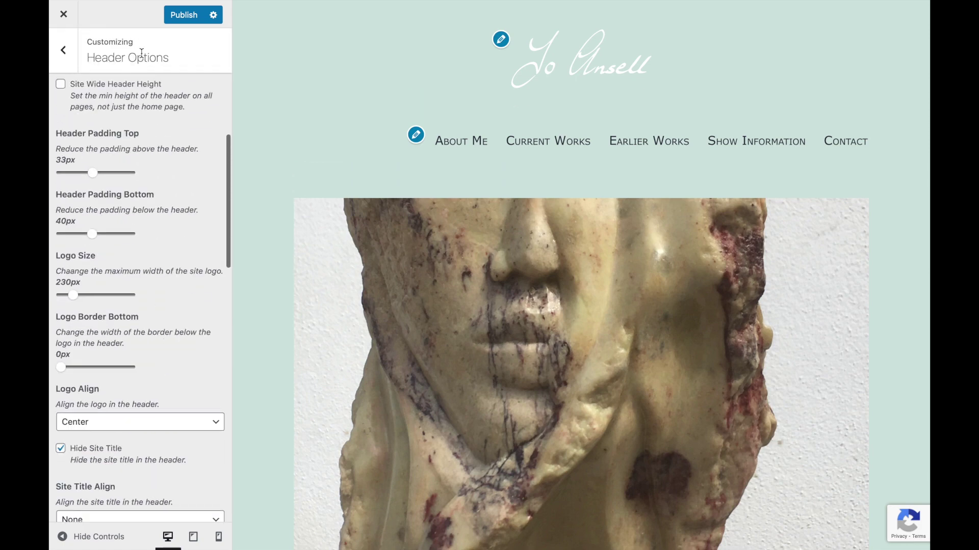
Step: In Nav Options, set Desktop Nav Align to Center
{"action": "left_click", "coordinate": [63, 48]}
{"action": "left_click", "coordinate": [110, 206]}
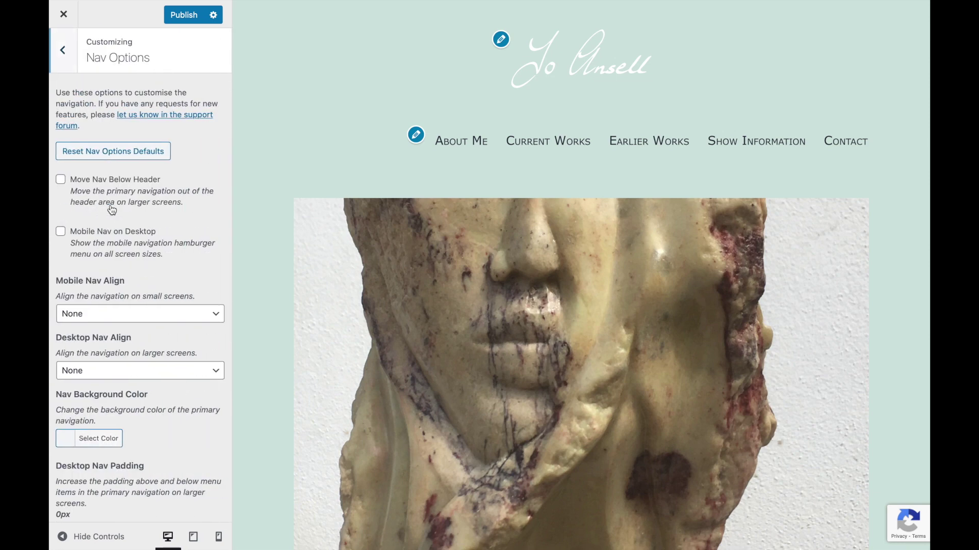
{"action": "scroll", "coordinate": [133, 291], "scroll_direction": "down", "scroll_amount": 5}
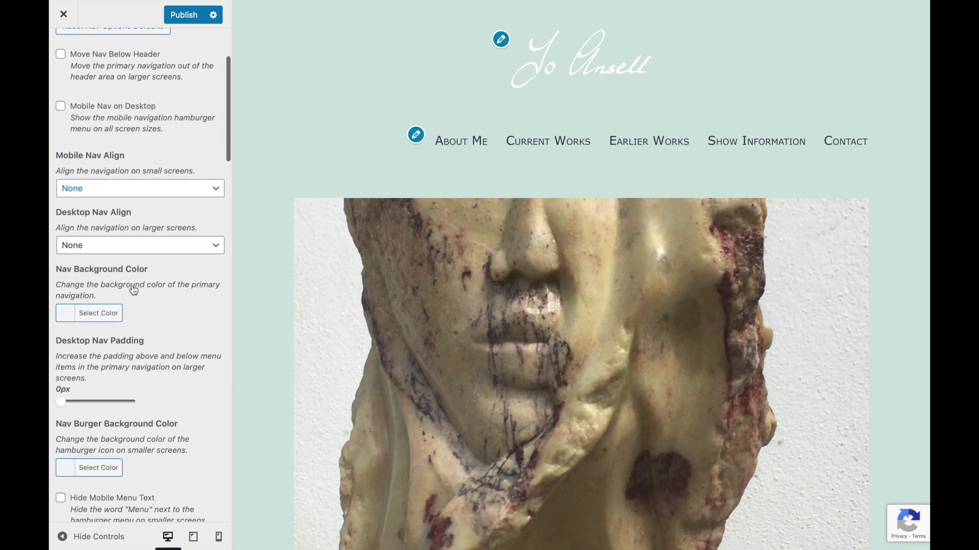
{"action": "left_click", "coordinate": [111, 248]}
{"action": "left_click", "coordinate": [102, 272]}
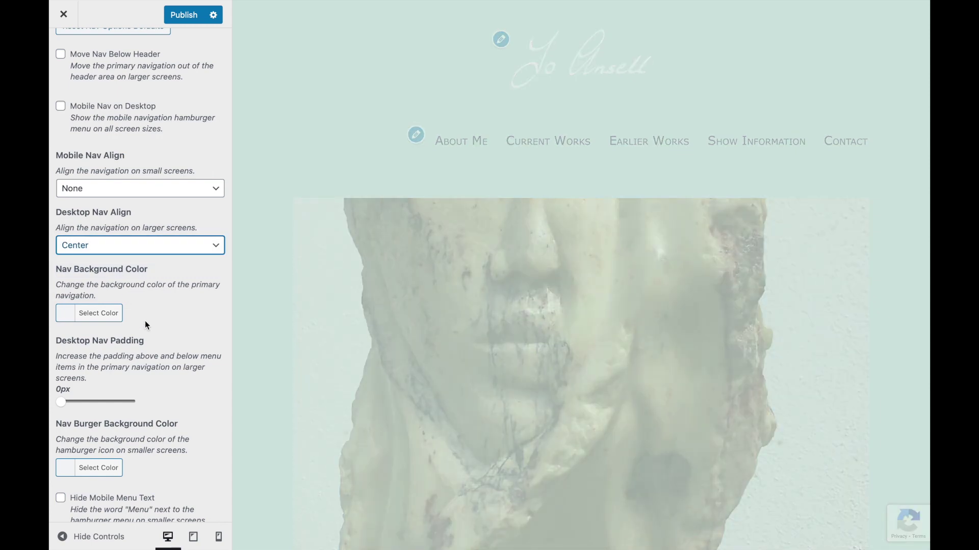
Step: Set the Nav Link Color to #999999
{"action": "scroll", "coordinate": [146, 322], "scroll_direction": "down", "scroll_amount": 8}
{"action": "scroll", "coordinate": [144, 325], "scroll_direction": "down", "scroll_amount": 7}
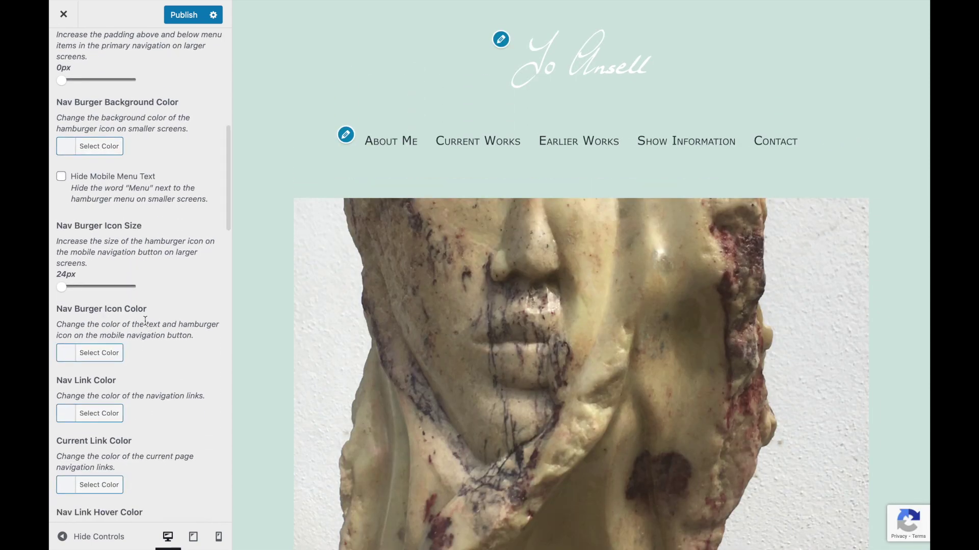
{"action": "scroll", "coordinate": [144, 325], "scroll_direction": "down", "scroll_amount": 1}
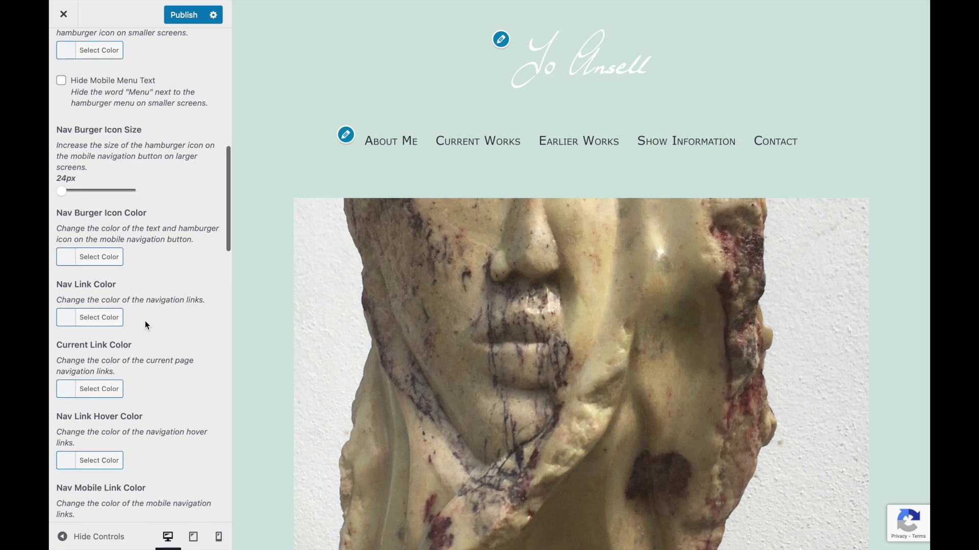
{"action": "left_click", "coordinate": [86, 322]}
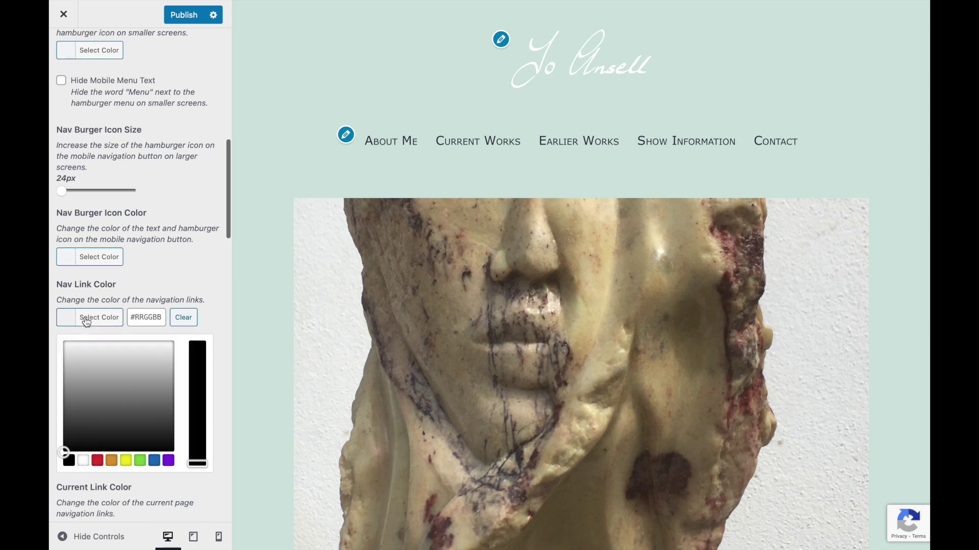
{"action": "left_click", "coordinate": [149, 316]}
{"action": "type", "text": "#999999"}
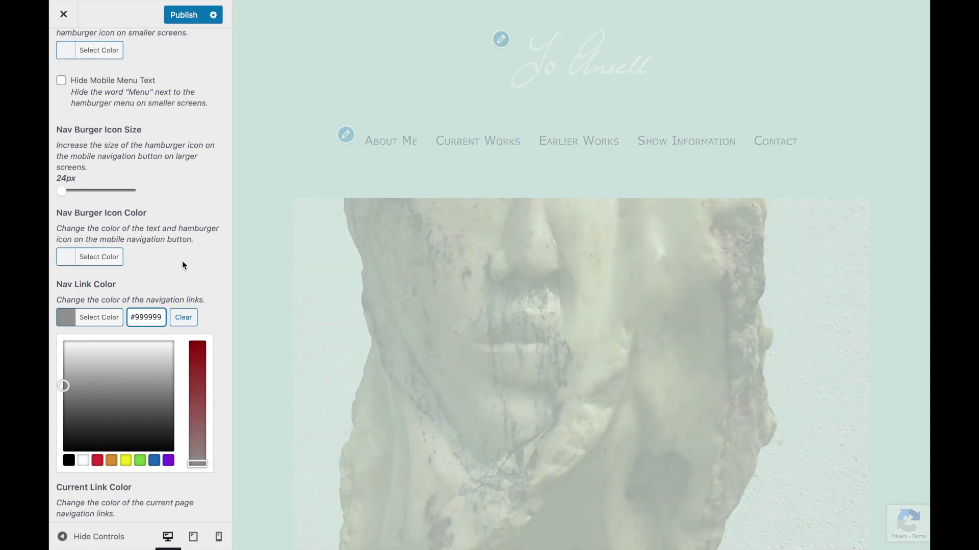
{"action": "left_click", "coordinate": [158, 268]}
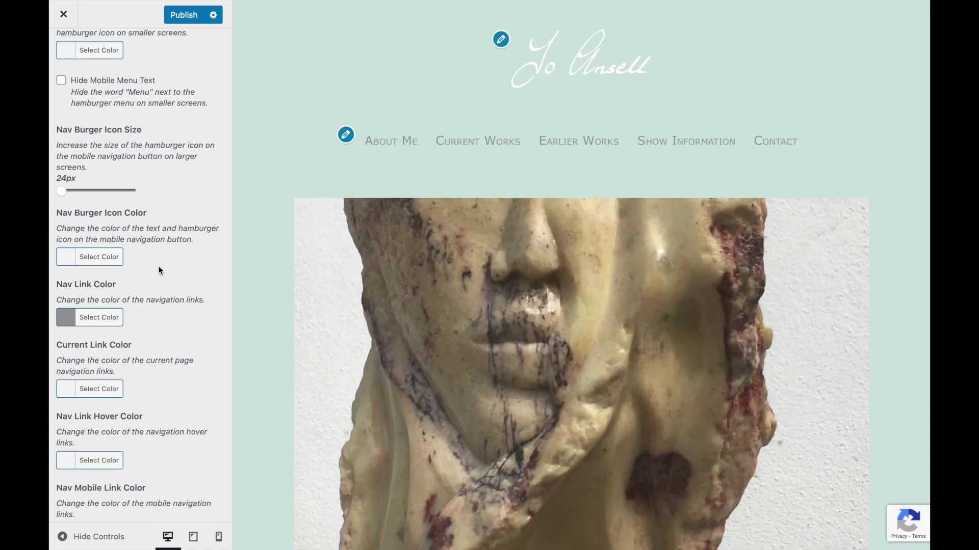
Step: Go back to the main sections and open Content Options
{"action": "scroll", "coordinate": [159, 271], "scroll_direction": "down", "scroll_amount": 3}
{"action": "scroll", "coordinate": [158, 265], "scroll_direction": "up", "scroll_amount": 10}
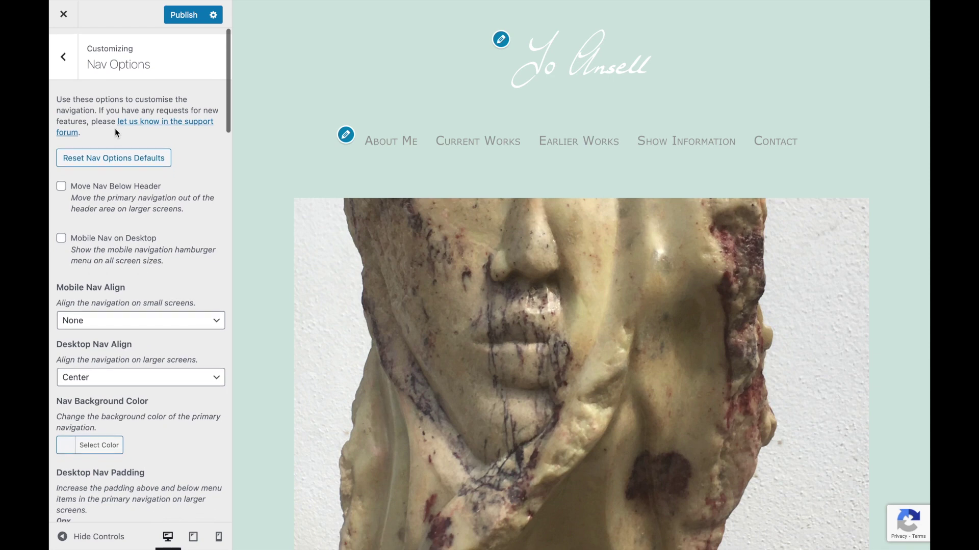
{"action": "left_click", "coordinate": [71, 66]}
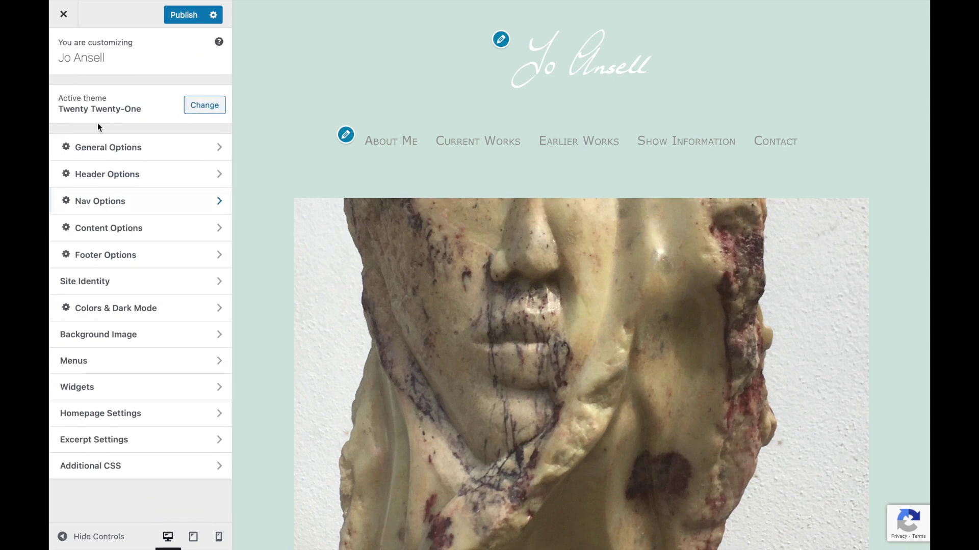
{"action": "left_click", "coordinate": [113, 226]}
{"action": "scroll", "coordinate": [143, 302], "scroll_direction": "down", "scroll_amount": 1}
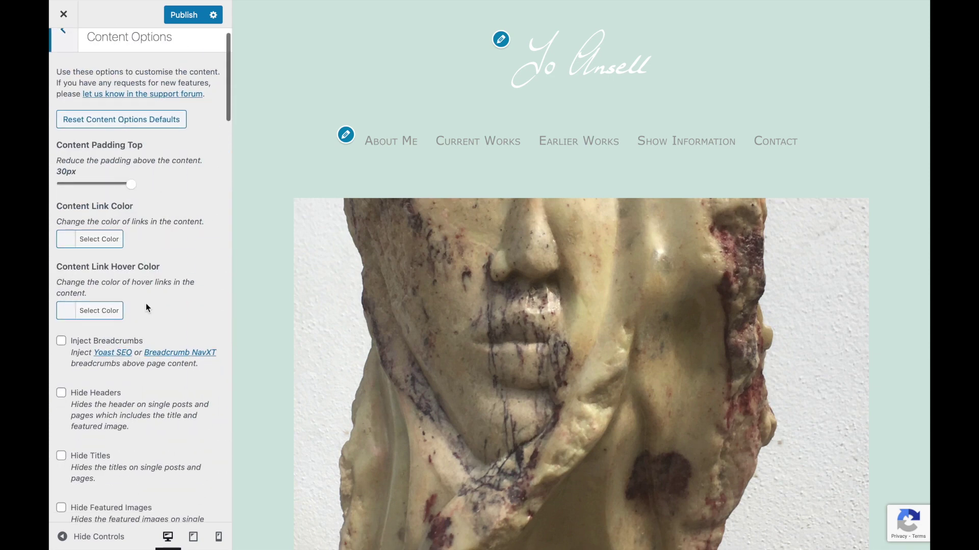
Step: Preview the Current Works page and shrink the Page Title Font Size to 2.85rem
{"action": "left_click", "coordinate": [476, 139]}
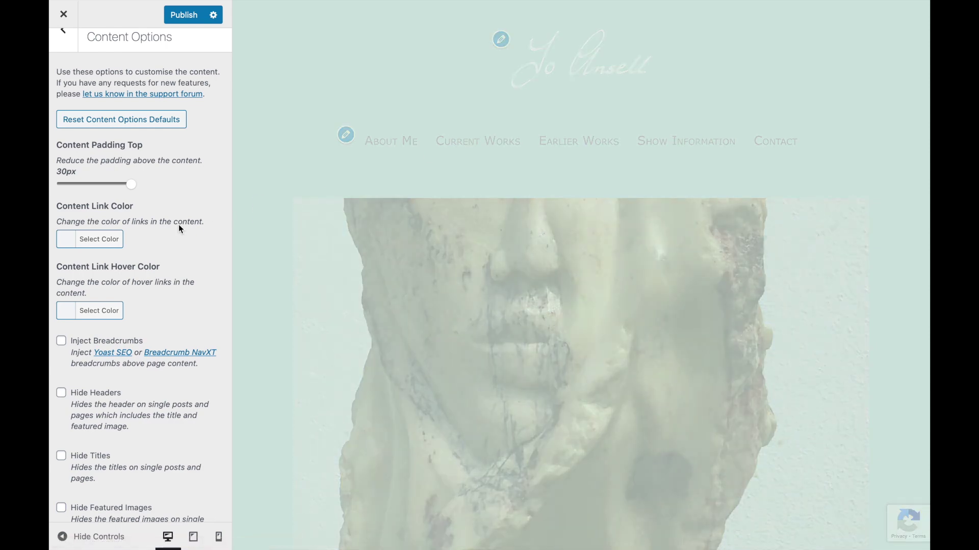
{"action": "scroll", "coordinate": [178, 229], "scroll_direction": "down", "scroll_amount": 5}
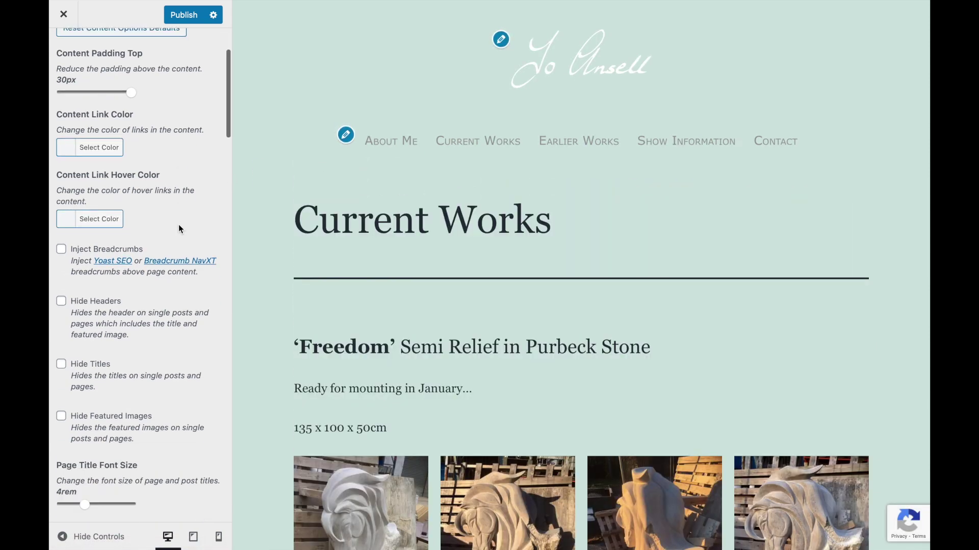
{"action": "scroll", "coordinate": [179, 229], "scroll_direction": "down", "scroll_amount": 3}
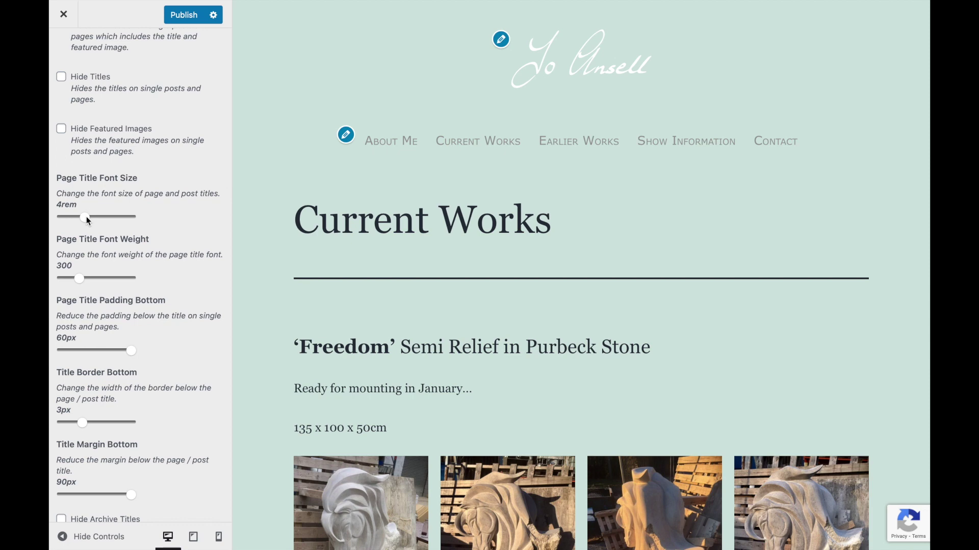
{"action": "left_click_drag", "start_coordinate": [87, 219], "coordinate": [71, 220]}
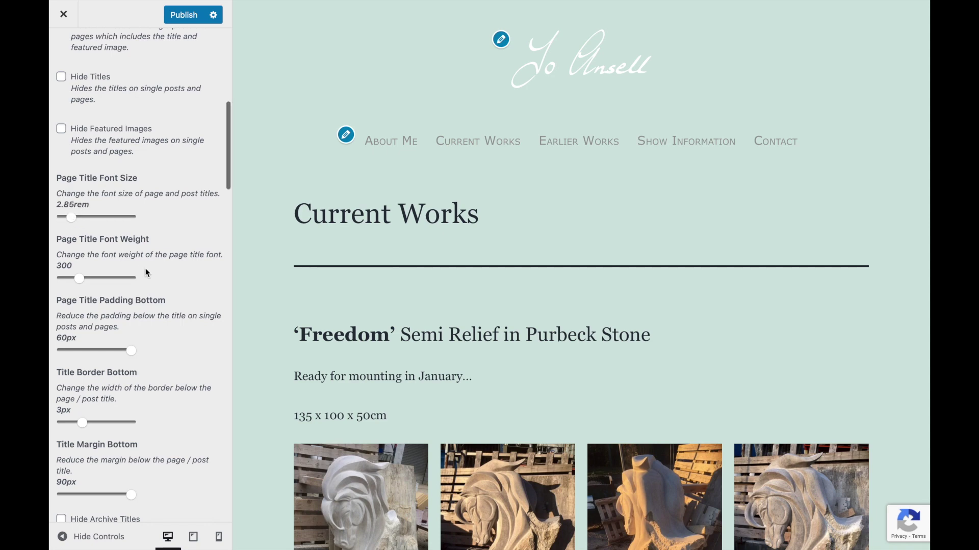
Step: Set Title Border Bottom and Title Margin Bottom to 0px
{"action": "scroll", "coordinate": [145, 270], "scroll_direction": "down", "scroll_amount": 3}
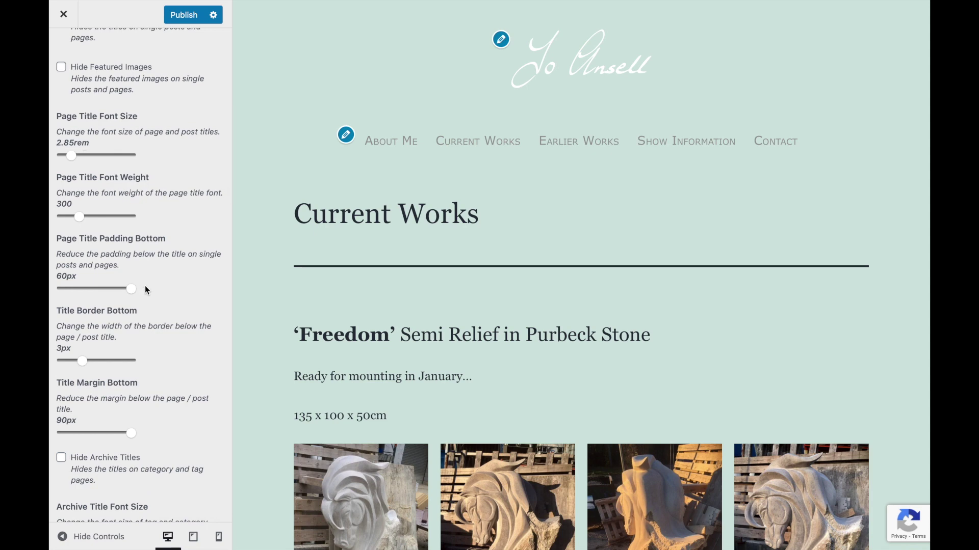
{"action": "scroll", "coordinate": [145, 288], "scroll_direction": "down", "scroll_amount": 1}
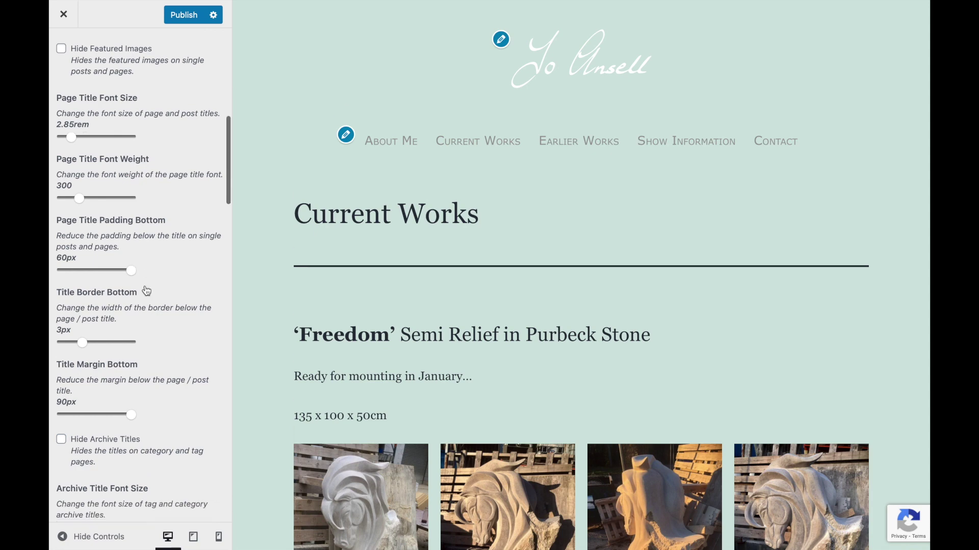
{"action": "scroll", "coordinate": [112, 335], "scroll_direction": "down", "scroll_amount": 1}
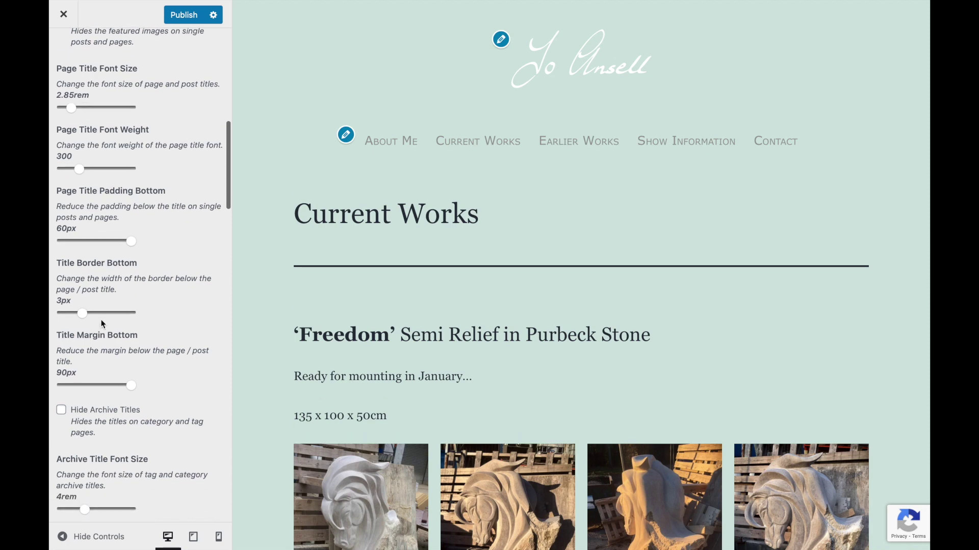
{"action": "left_click_drag", "start_coordinate": [86, 315], "coordinate": [53, 313]}
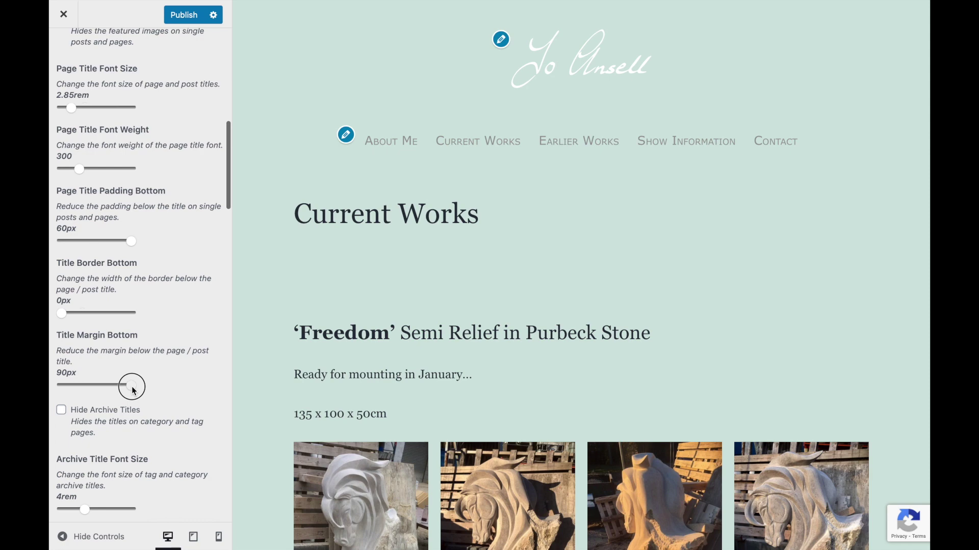
{"action": "left_click_drag", "start_coordinate": [133, 391], "coordinate": [51, 388]}
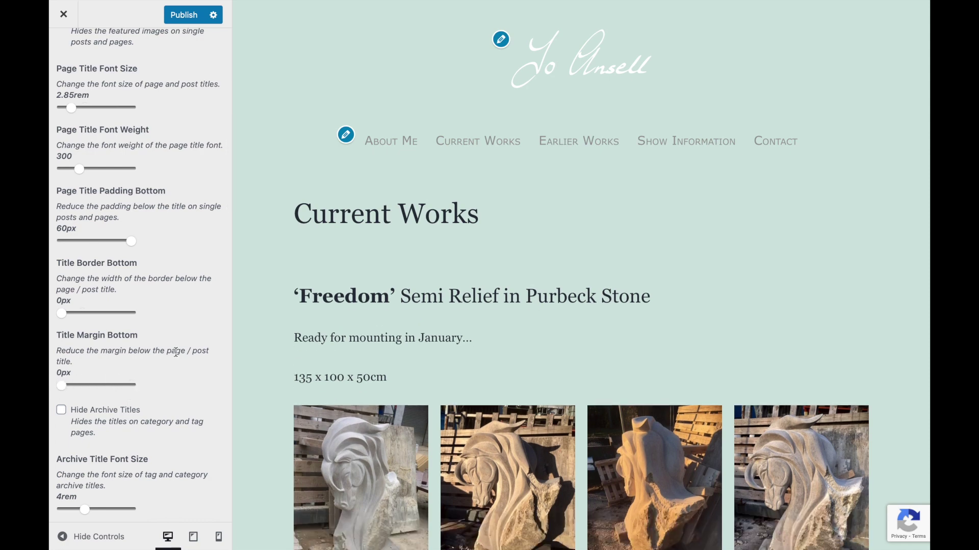
{"action": "scroll", "coordinate": [176, 352], "scroll_direction": "down", "scroll_amount": 1}
{"action": "scroll", "coordinate": [175, 352], "scroll_direction": "up", "scroll_amount": 5}
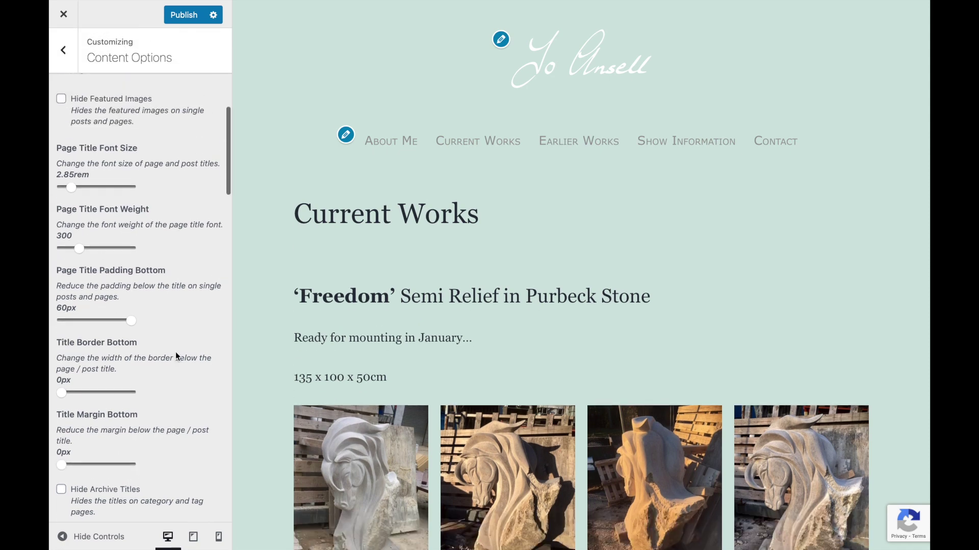
{"action": "left_click", "coordinate": [65, 51]}
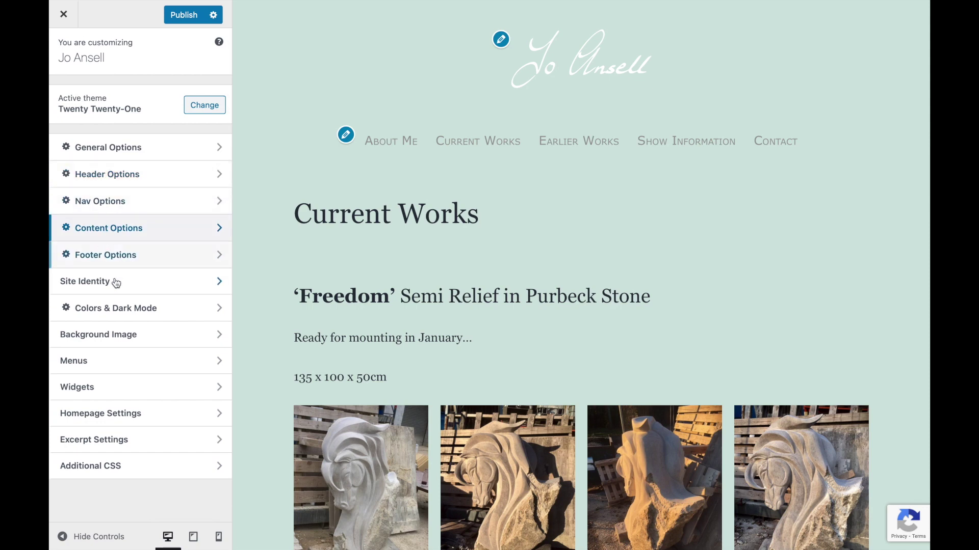
Step: In Footer Options, slide Footer Margin Top and Footer Border Top down to 0px
{"action": "left_click", "coordinate": [117, 257]}
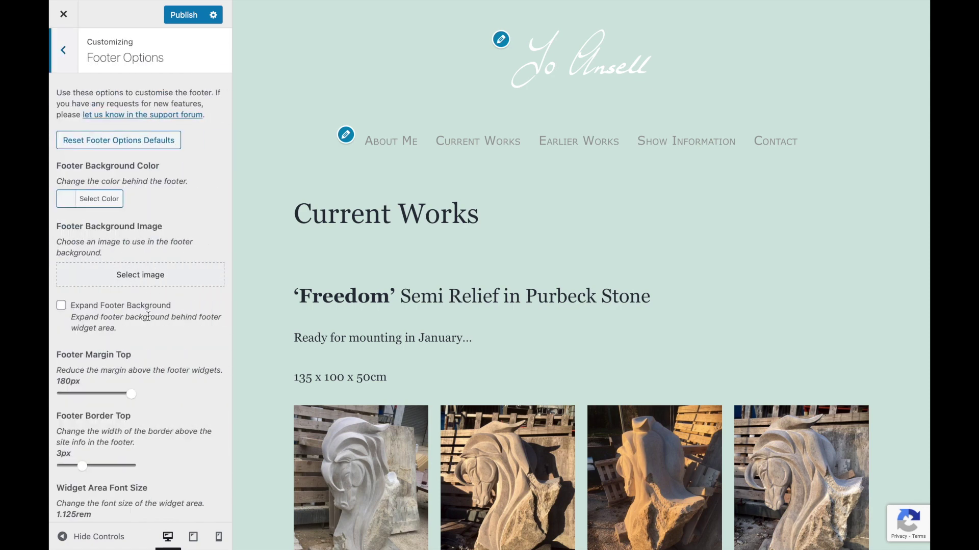
{"action": "scroll", "coordinate": [150, 320], "scroll_direction": "down", "scroll_amount": 3}
{"action": "scroll", "coordinate": [150, 319], "scroll_direction": "down", "scroll_amount": 1}
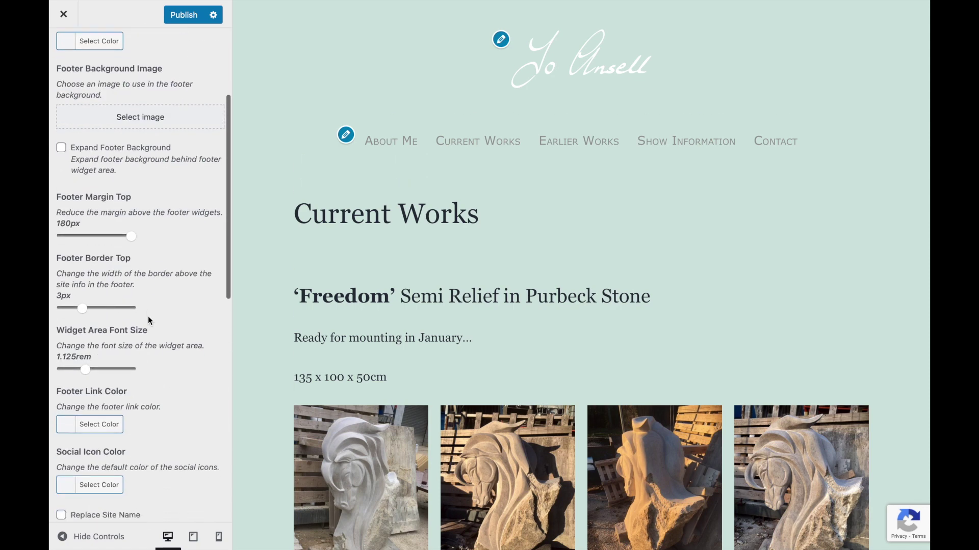
{"action": "left_click_drag", "start_coordinate": [127, 237], "coordinate": [54, 231]}
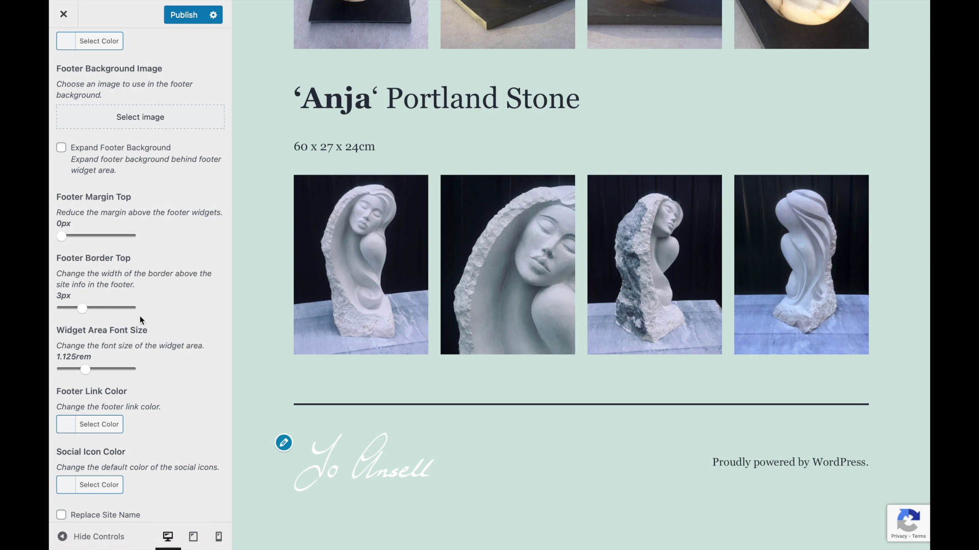
{"action": "left_click_drag", "start_coordinate": [82, 310], "coordinate": [62, 310]}
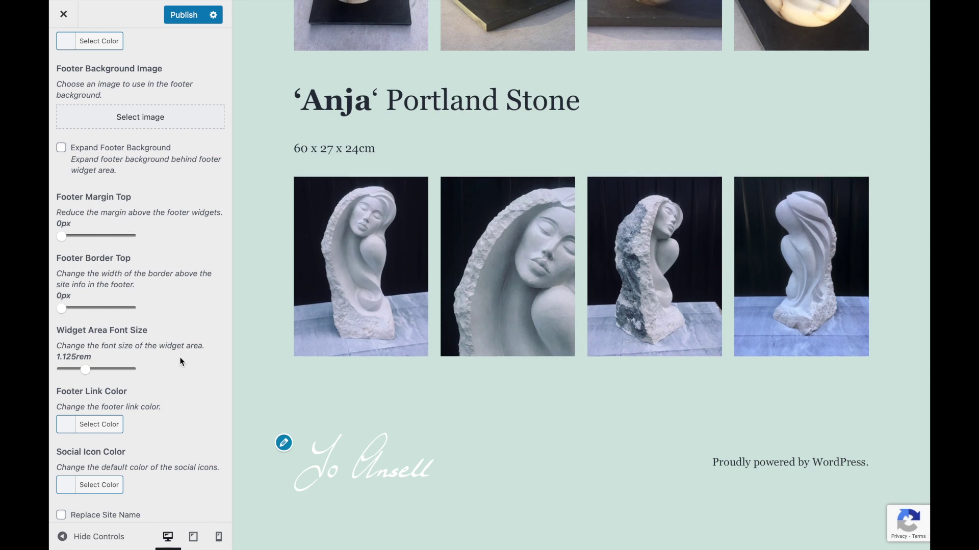
Step: Set the Footer Link Color to #999999
{"action": "scroll", "coordinate": [179, 357], "scroll_direction": "down", "scroll_amount": 5}
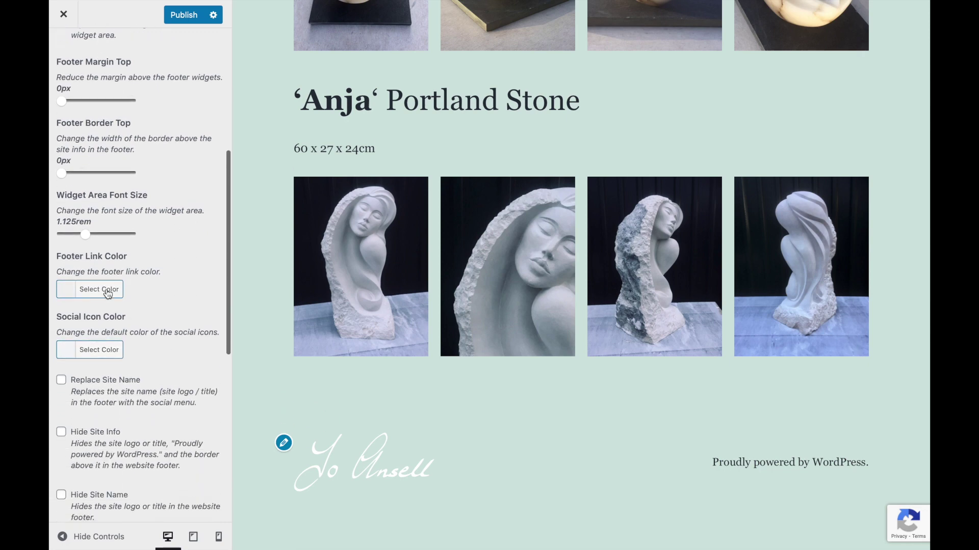
{"action": "left_click", "coordinate": [96, 295]}
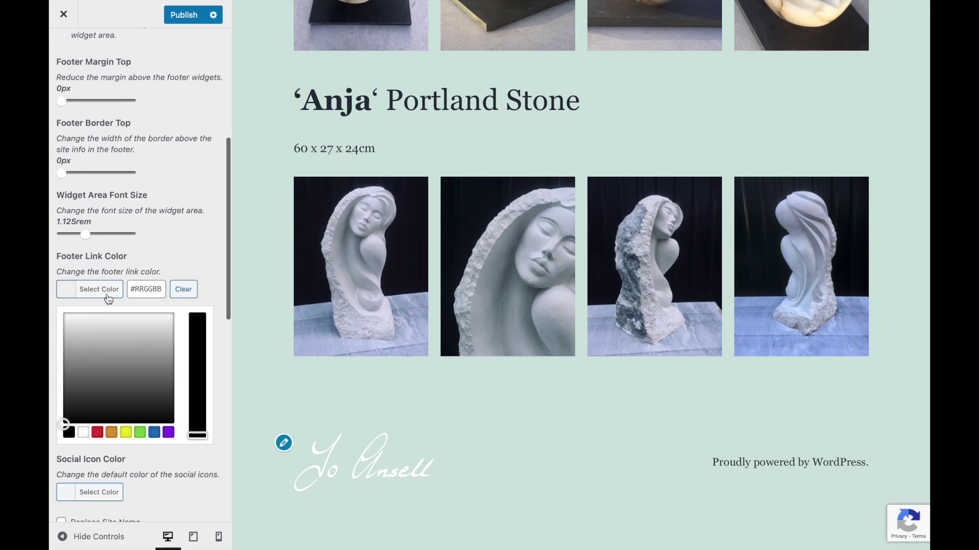
{"action": "left_click", "coordinate": [150, 292]}
{"action": "type", "text": "999999"}
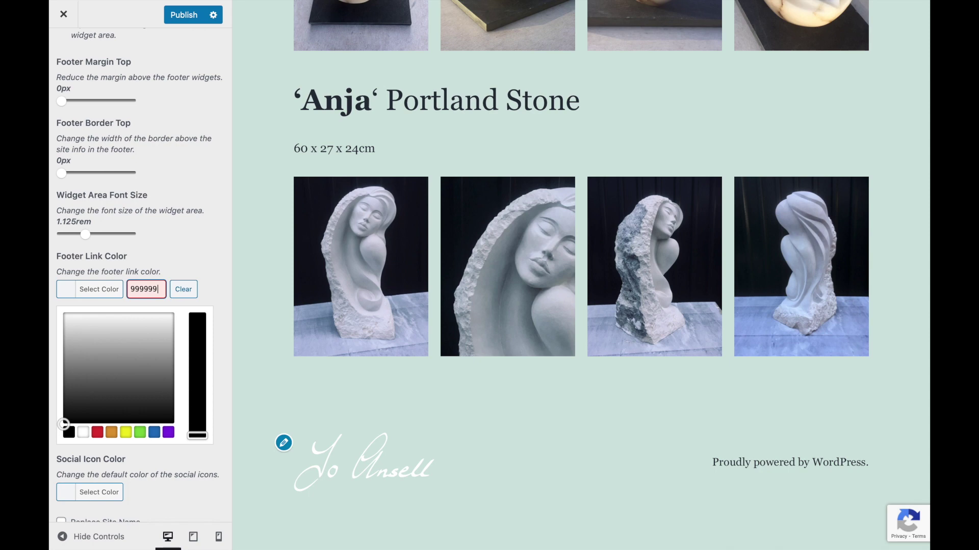
{"action": "left_click", "coordinate": [167, 238]}
Step: Hide the footer site name and paste a copyright and webtecdesign.uk credit as the powered-by text
{"action": "scroll", "coordinate": [167, 238], "scroll_direction": "down", "scroll_amount": 4}
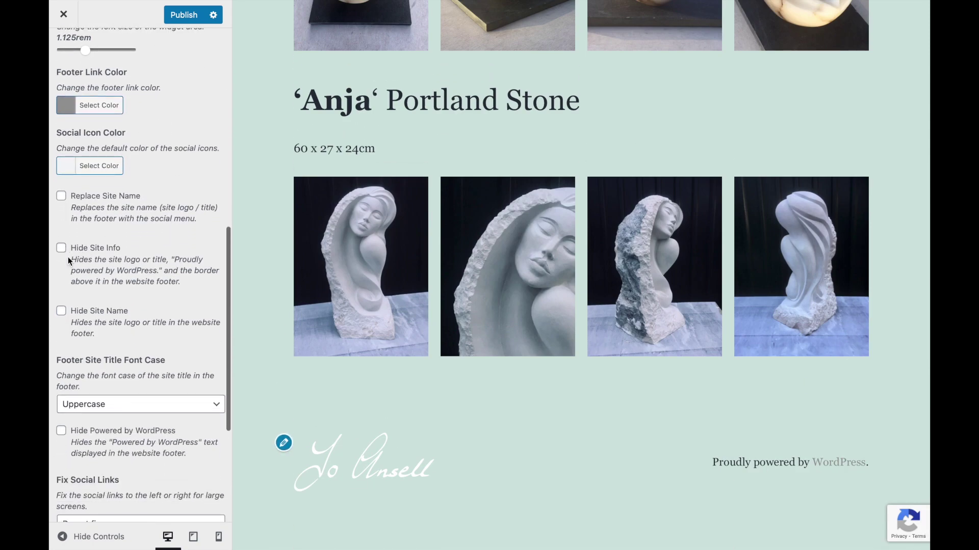
{"action": "left_click", "coordinate": [61, 310]}
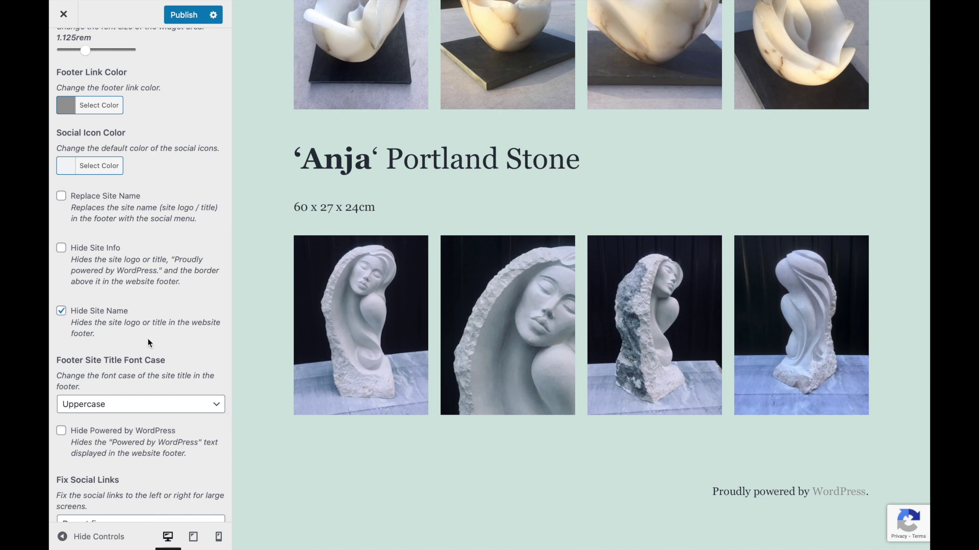
{"action": "scroll", "coordinate": [149, 343], "scroll_direction": "down", "scroll_amount": 5}
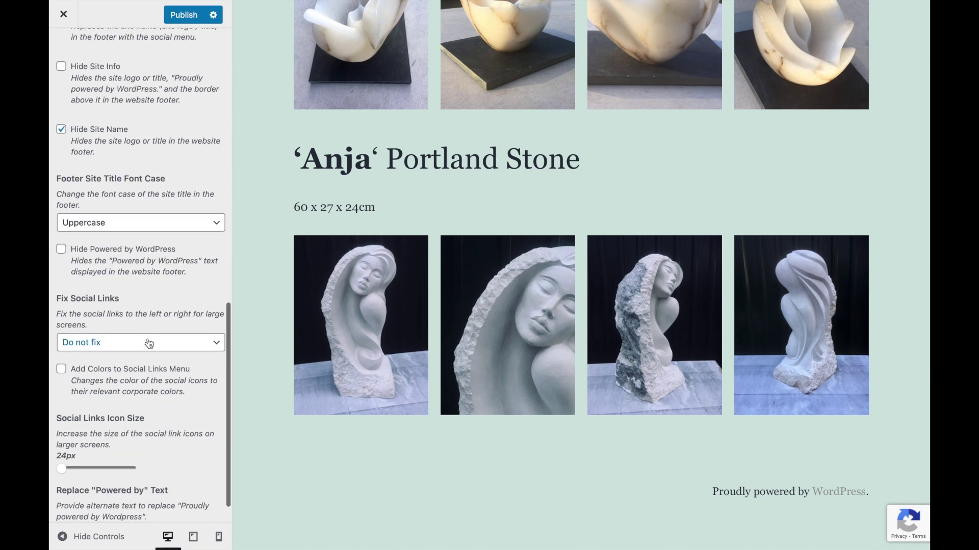
{"action": "left_click", "coordinate": [174, 497]}
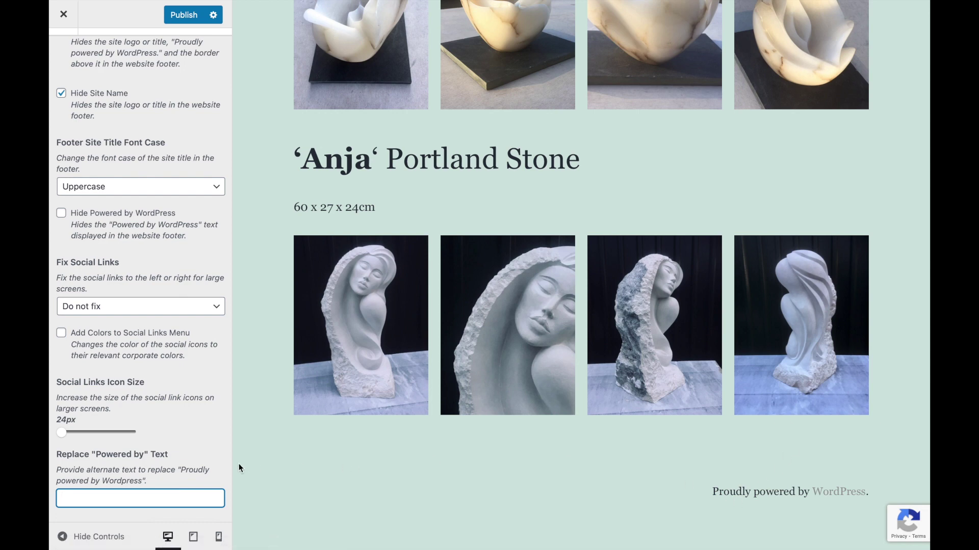
{"action": "key", "text": "ctrl+v"}
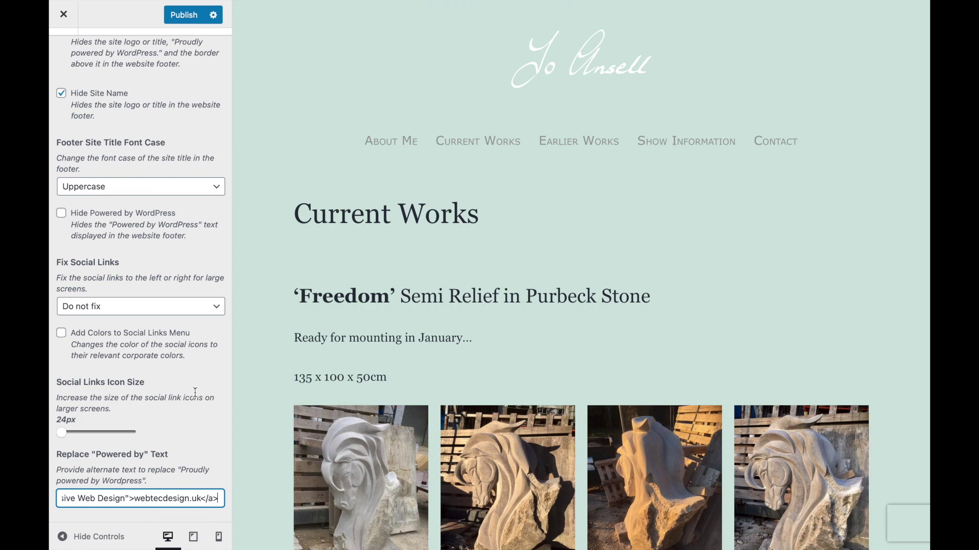
{"action": "scroll", "coordinate": [106, 392], "scroll_direction": "up", "scroll_amount": 15}
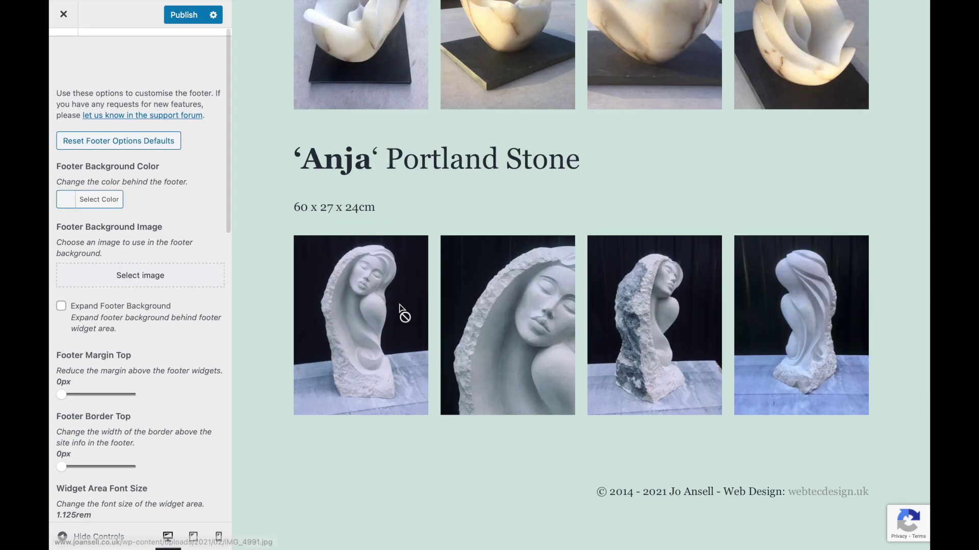
{"action": "scroll", "coordinate": [400, 305], "scroll_direction": "up", "scroll_amount": 20}
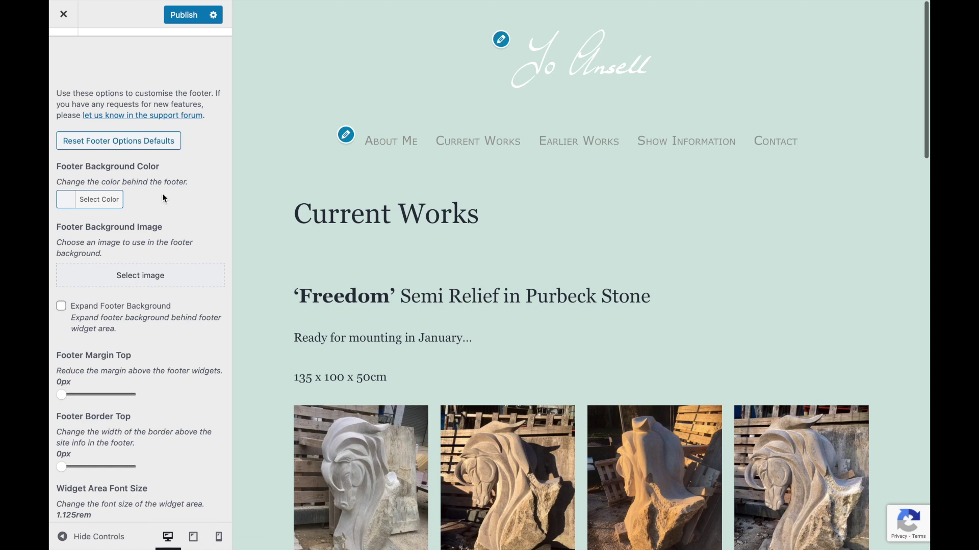
Step: In Colors & Dark Mode, make the site background black
{"action": "left_click", "coordinate": [65, 38]}
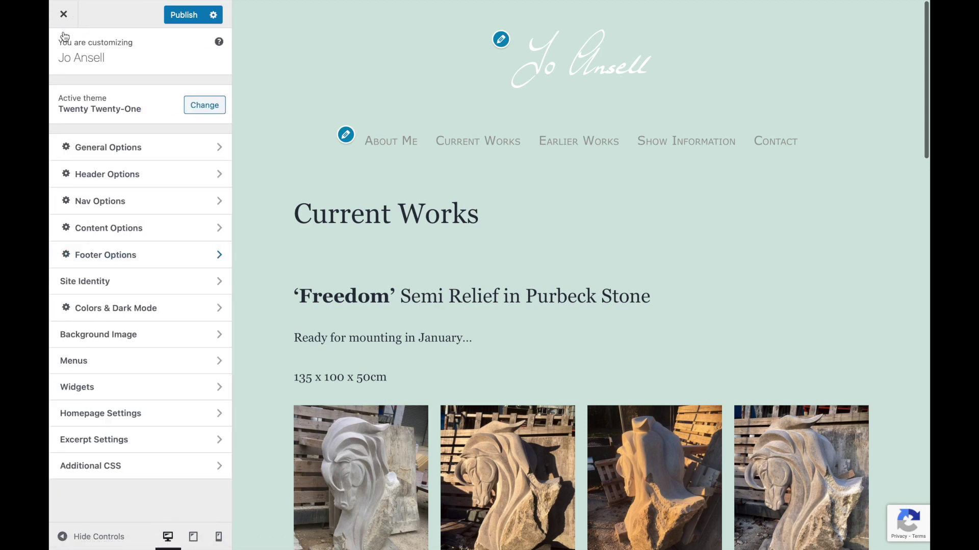
{"action": "left_click", "coordinate": [110, 308]}
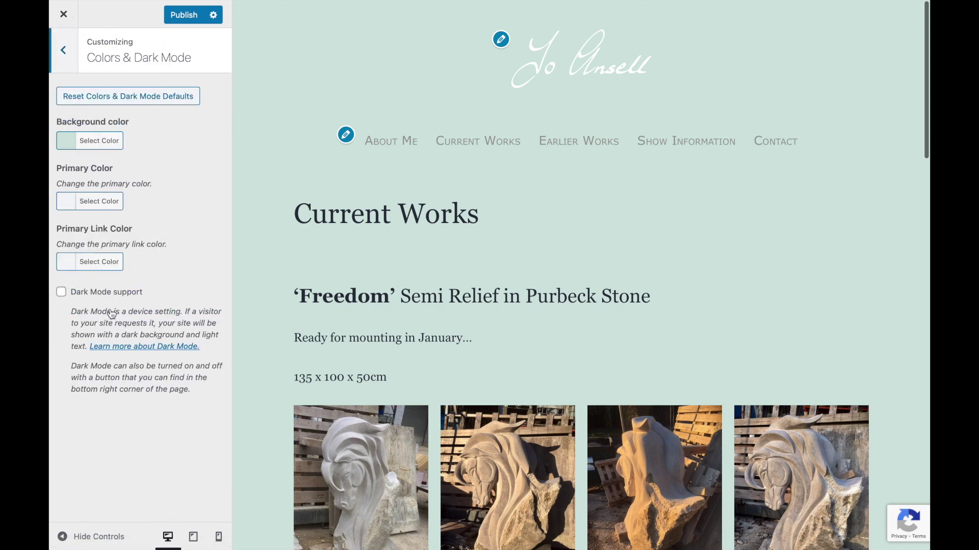
{"action": "left_click", "coordinate": [94, 145]}
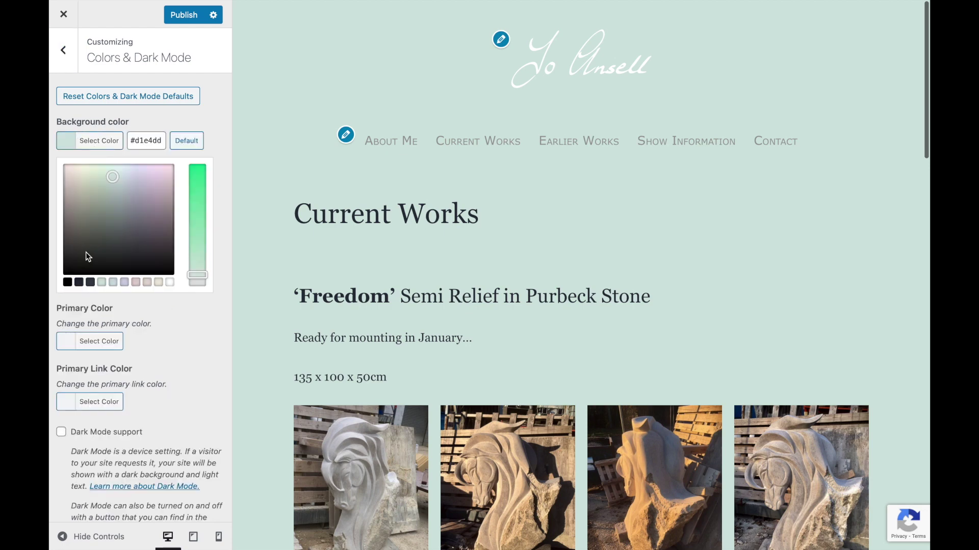
{"action": "left_click", "coordinate": [66, 283]}
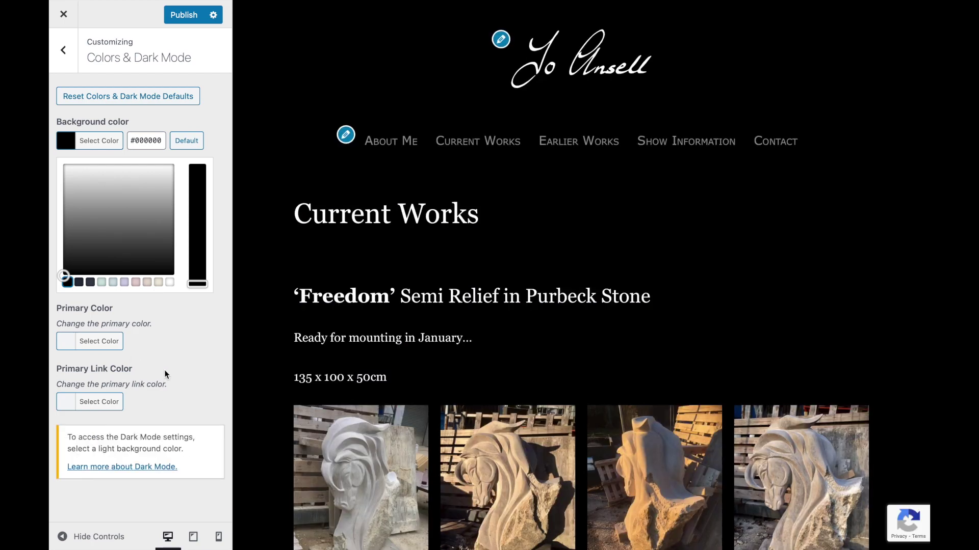
Step: Set the Primary Color to 999999 and publish all changes
{"action": "left_click", "coordinate": [90, 345]}
{"action": "left_click", "coordinate": [152, 204]}
{"action": "type", "text": "999999"}
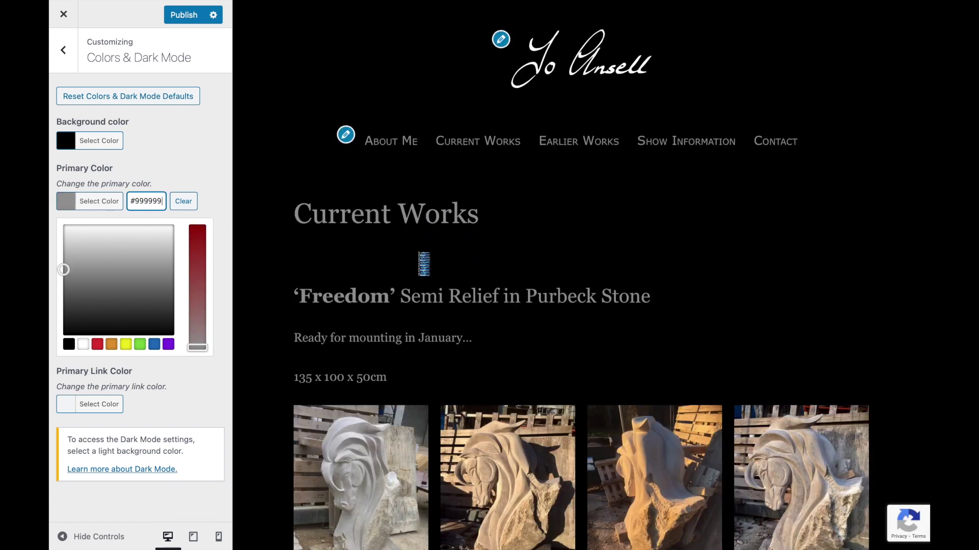
{"action": "left_click", "coordinate": [188, 15]}
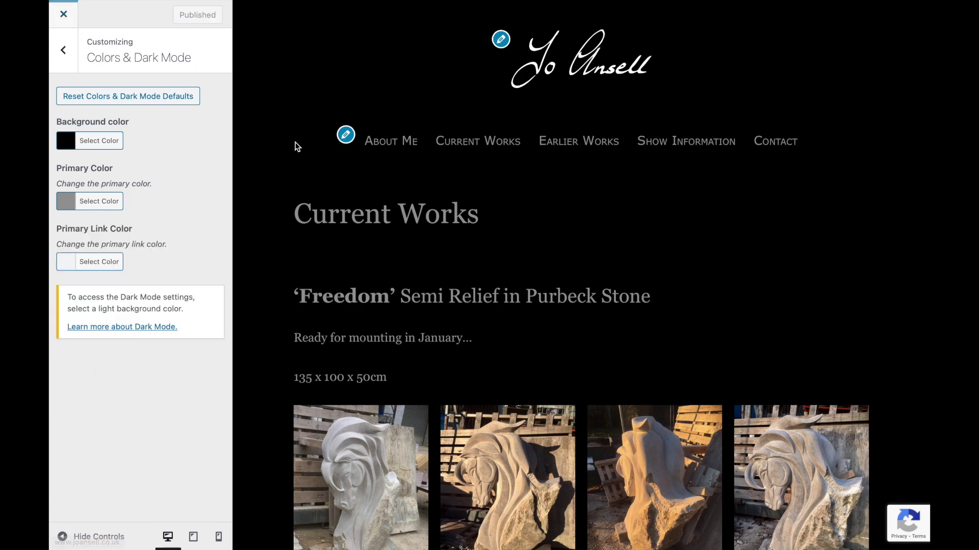
Step: Check the live site's footer, then open the Current Works page from the menu
{"action": "scroll", "coordinate": [531, 281], "scroll_direction": "down", "scroll_amount": 10}
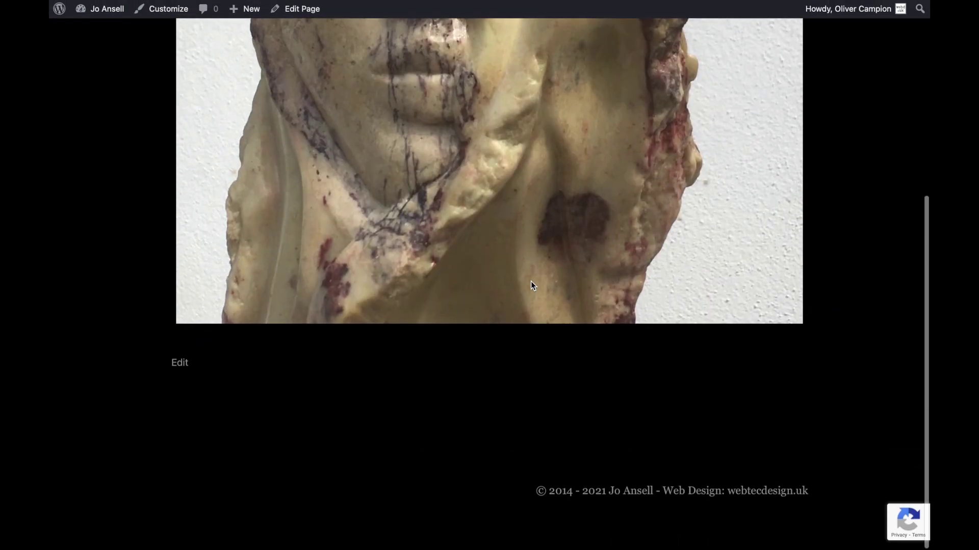
{"action": "scroll", "coordinate": [530, 280], "scroll_direction": "up", "scroll_amount": 10}
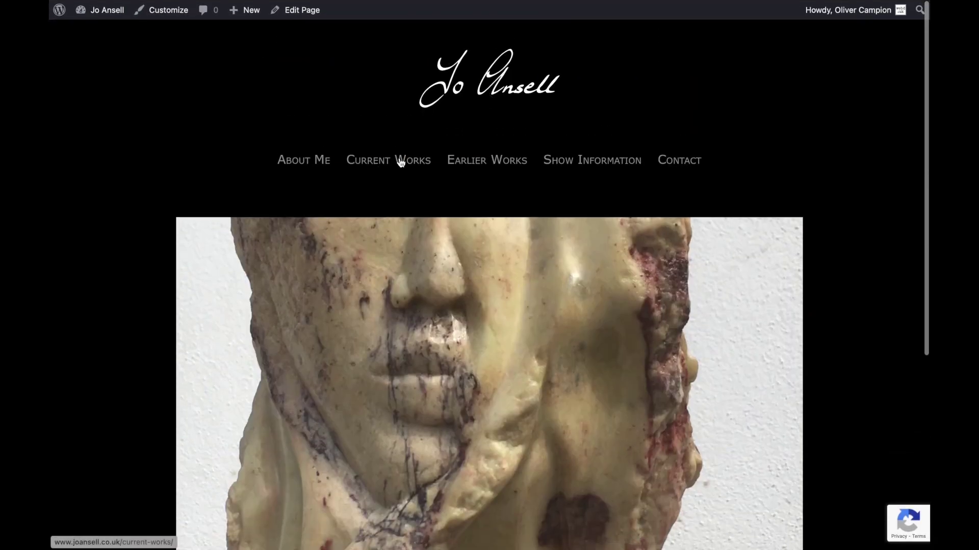
{"action": "left_click", "coordinate": [401, 162]}
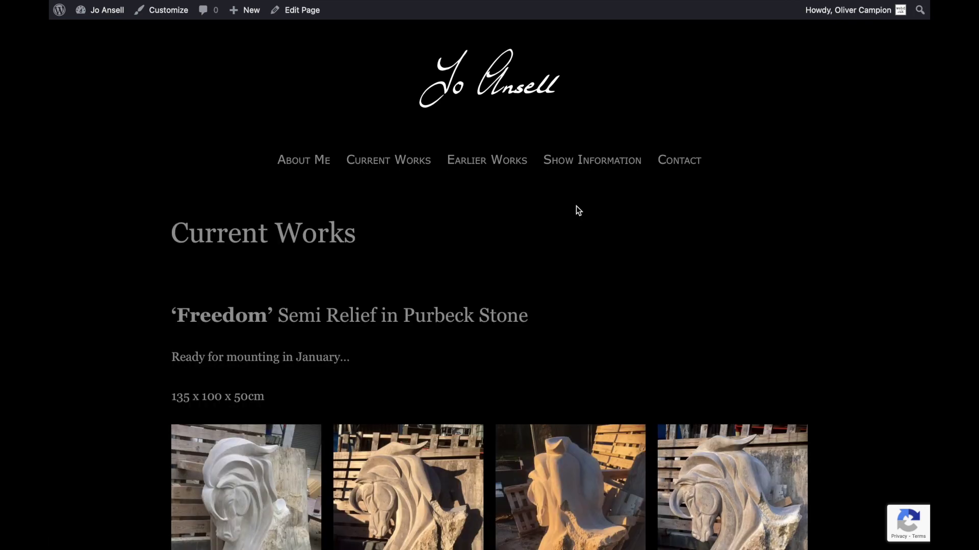